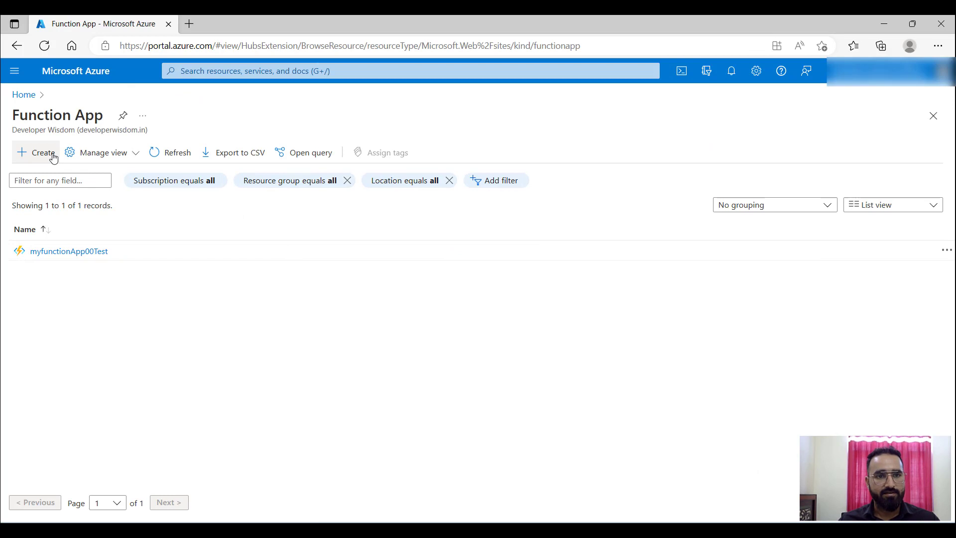
Start creating a new function app and give it a new resource group named FunctionResources.
{"action": "left_click", "coordinate": [52, 153]}
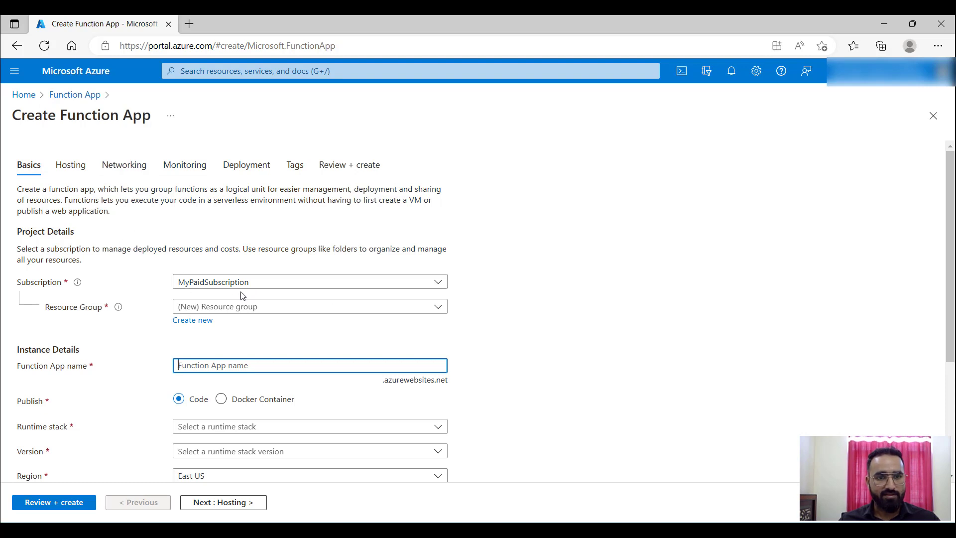
{"action": "left_click", "coordinate": [205, 322]}
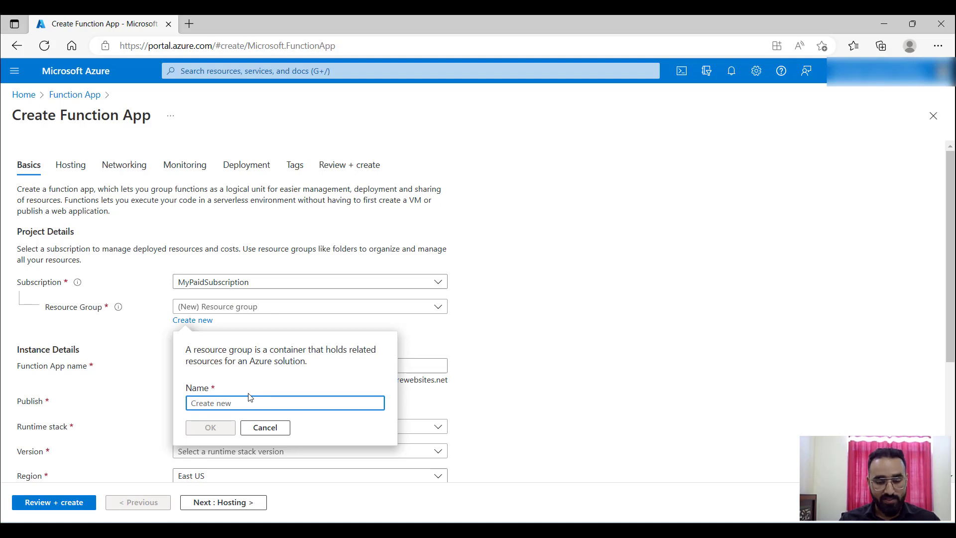
{"action": "type", "text": "Fun"}
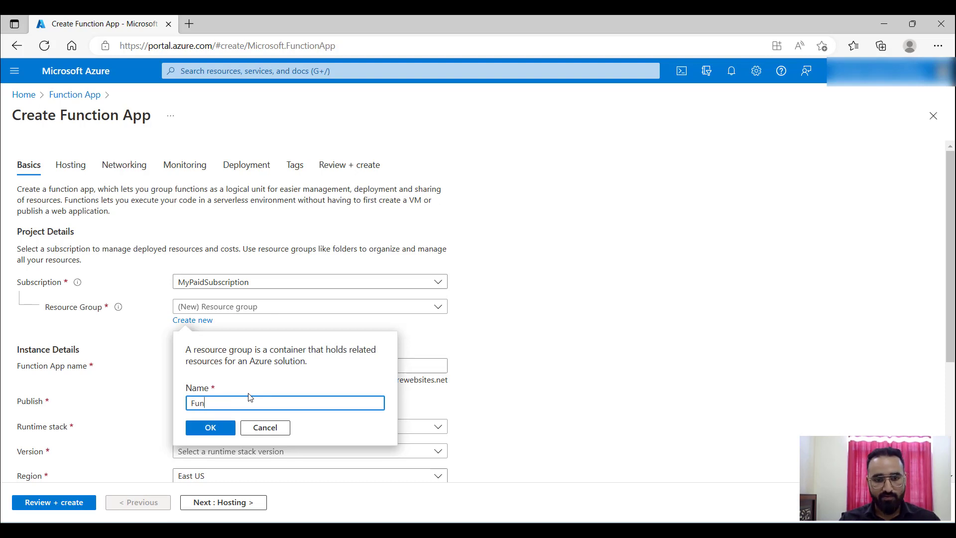
{"action": "type", "text": "ctionResources"}
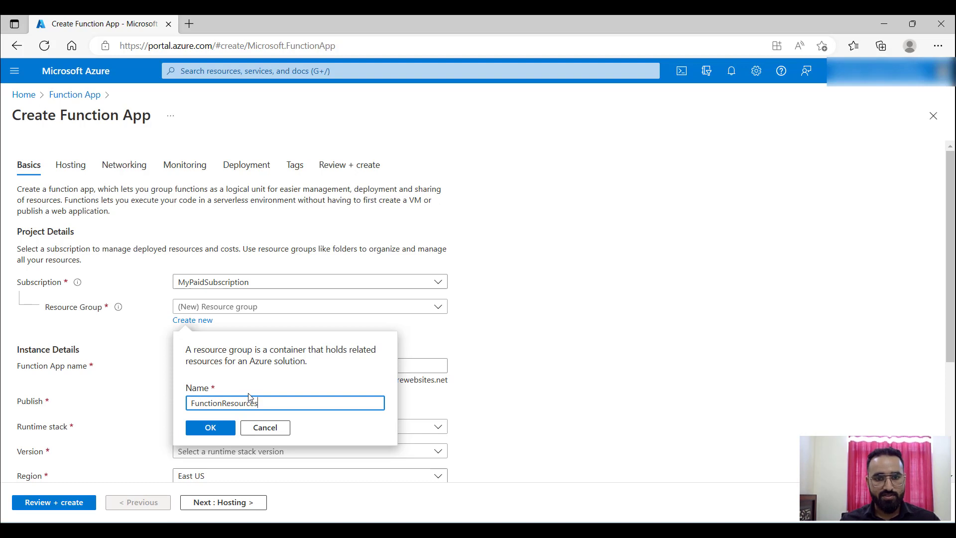
{"action": "left_click", "coordinate": [211, 428]}
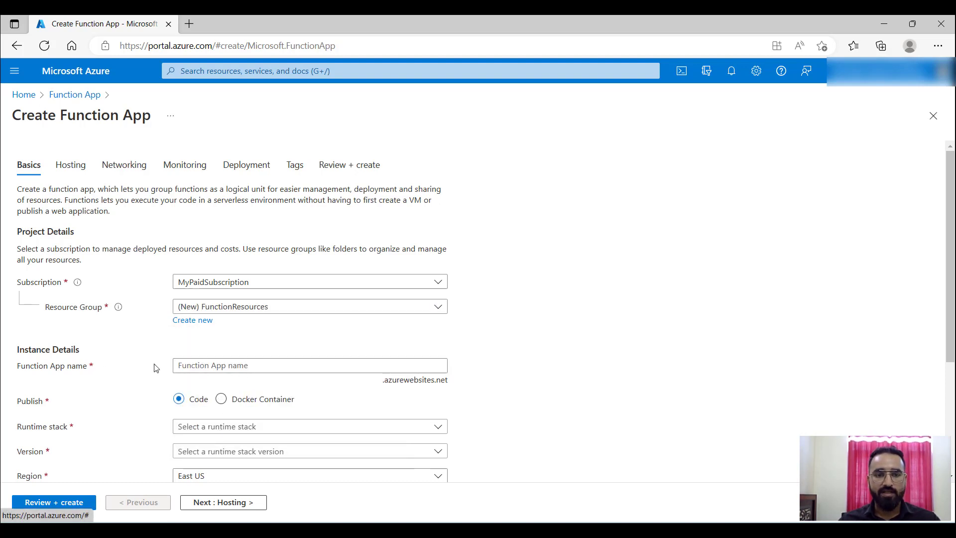
Name the function app myfunctionapp090 in the instance details.
{"action": "scroll", "coordinate": [215, 363], "scroll_direction": "down", "scroll_amount": 2}
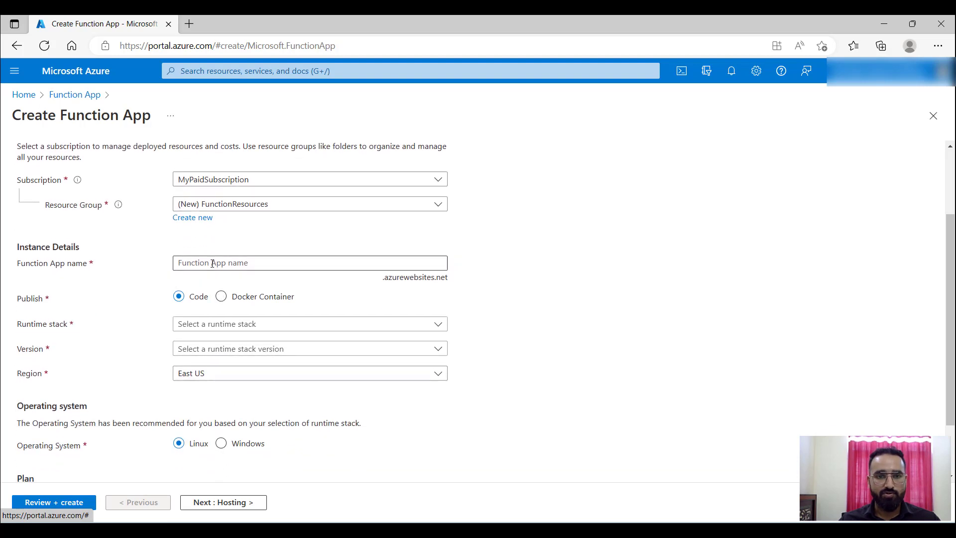
{"action": "left_click_drag", "start_coordinate": [383, 277], "coordinate": [448, 281]}
{"action": "left_click", "coordinate": [449, 281]}
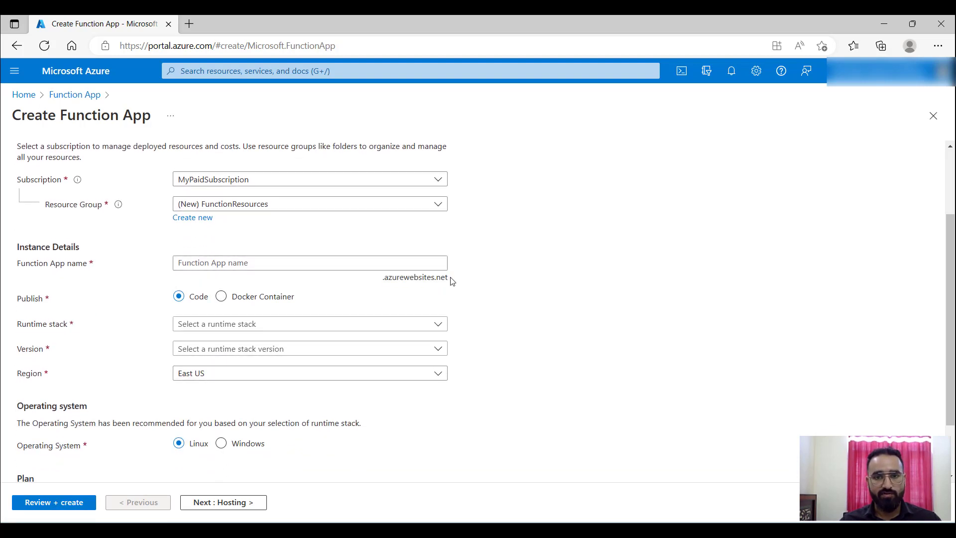
{"action": "left_click", "coordinate": [240, 266]}
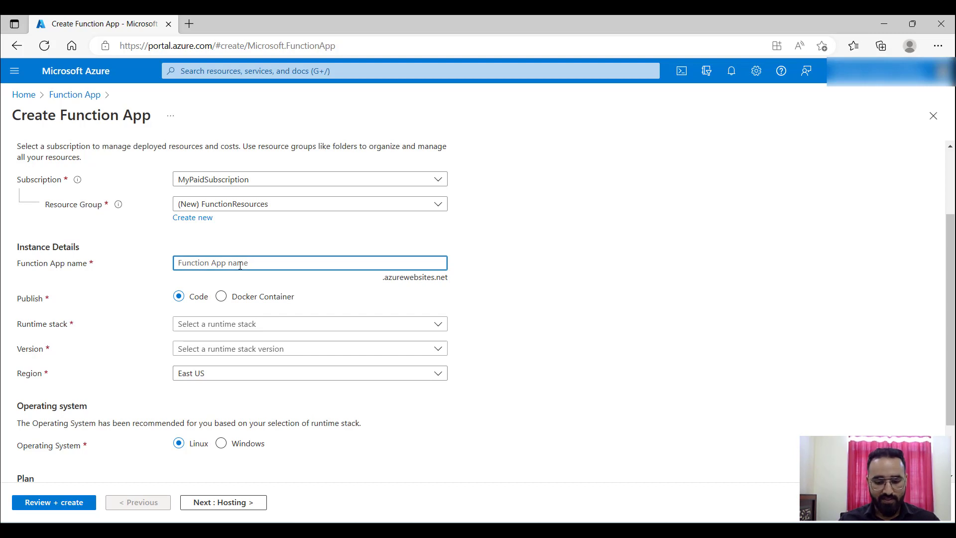
{"action": "type", "text": "myfunctiona--"}
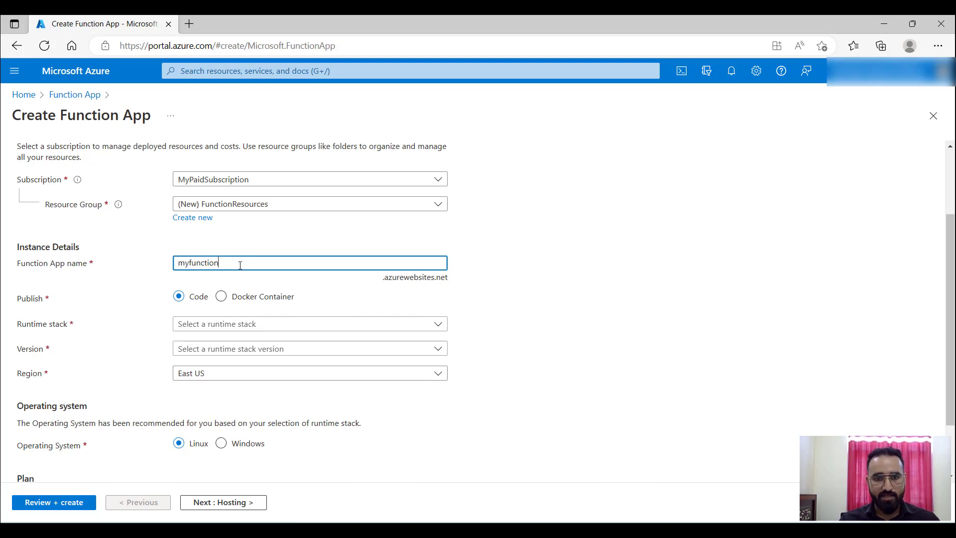
{"action": "key", "text": "BackSpace"}
{"action": "key", "text": "BackSpace"}
{"action": "type", "text": "pp"}
{"action": "left_click_drag", "start_coordinate": [227, 288], "coordinate": [314, 289]}
{"action": "left_click", "coordinate": [299, 268]}
{"action": "type", "text": "090"}
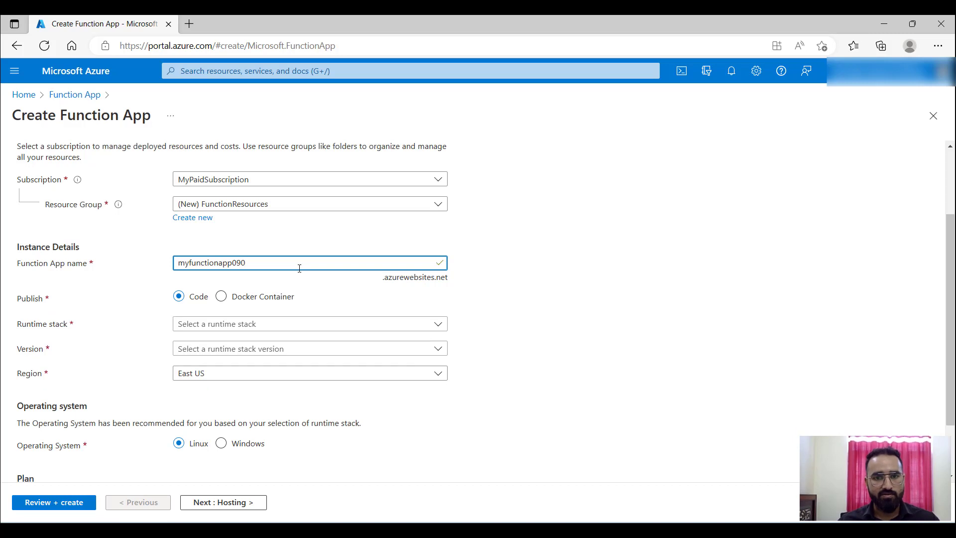
{"action": "left_click_drag", "start_coordinate": [274, 262], "coordinate": [130, 258]}
{"action": "left_click", "coordinate": [119, 301]}
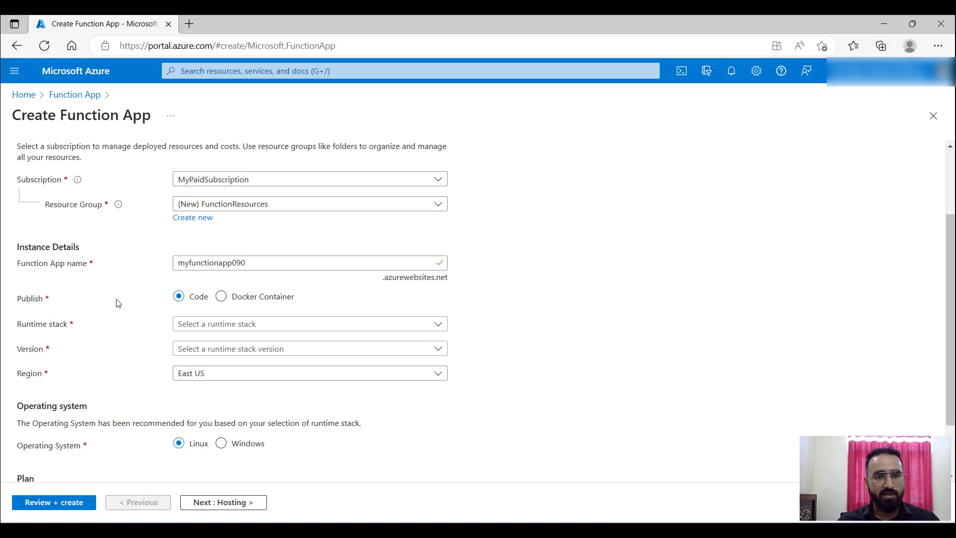
Set the runtime stack to .NET and the operating system to Linux, keeping Code as the publish type.
{"action": "double_click", "coordinate": [26, 301]}
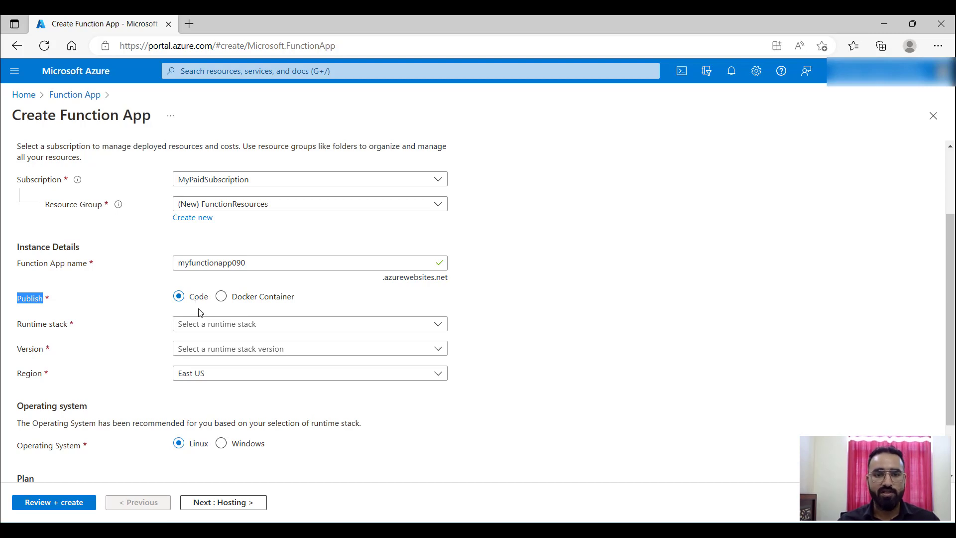
{"action": "left_click", "coordinate": [204, 324]}
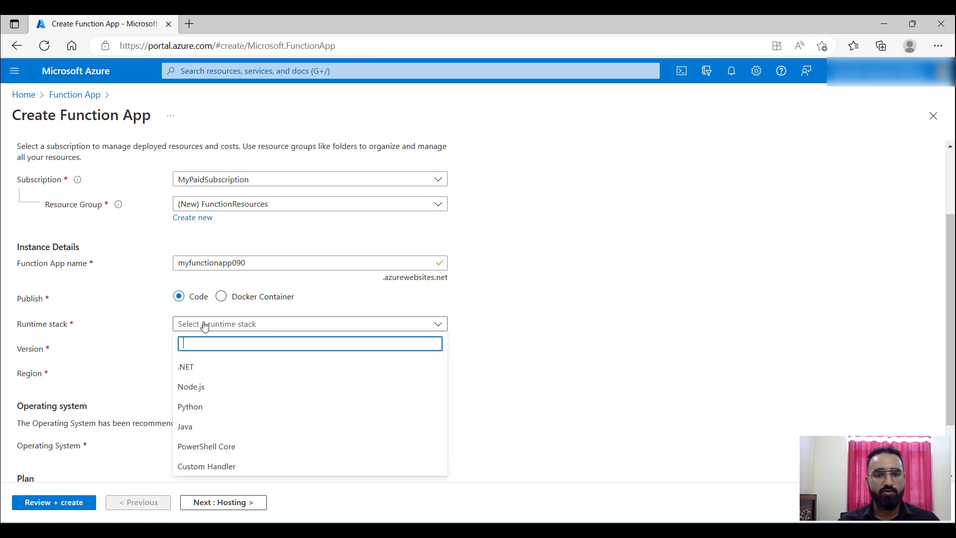
{"action": "left_click", "coordinate": [220, 377]}
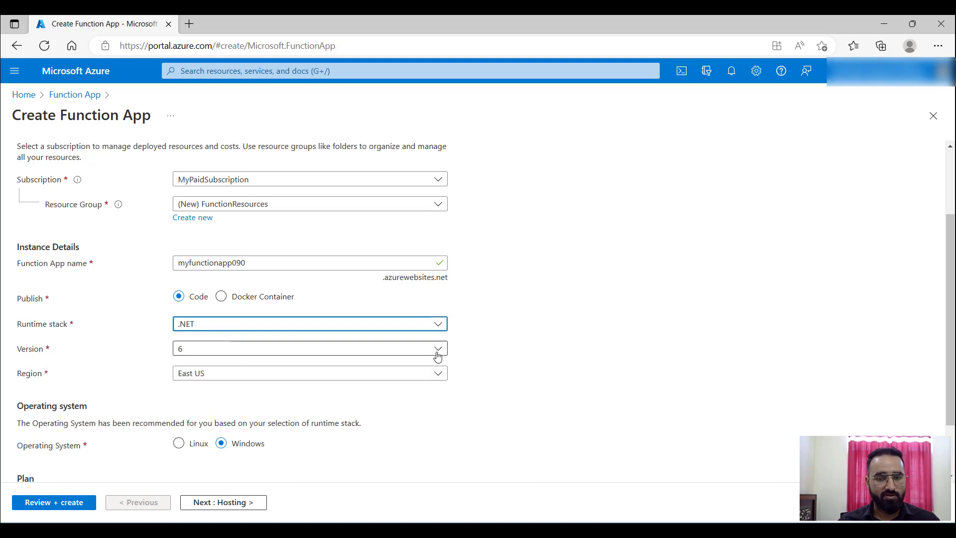
{"action": "scroll", "coordinate": [561, 363], "scroll_direction": "down", "scroll_amount": 2}
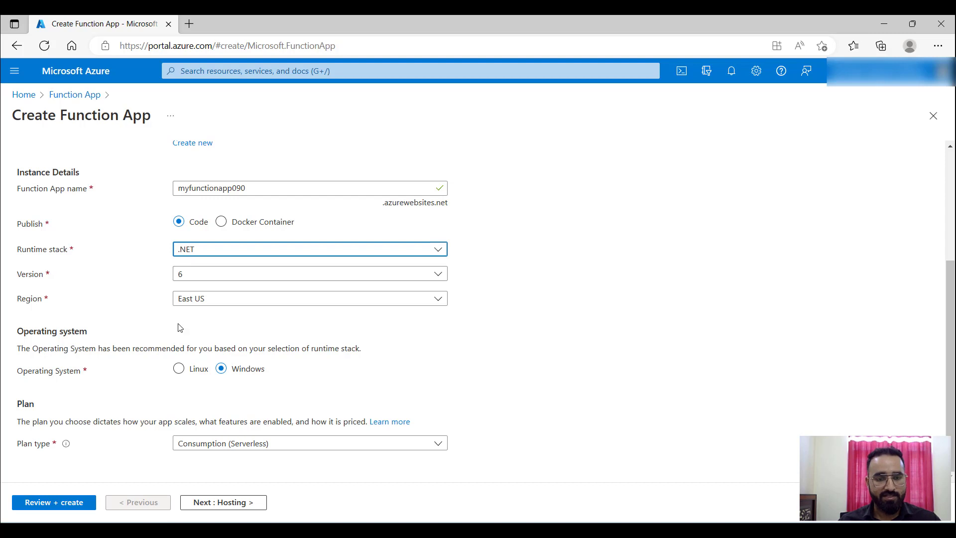
{"action": "left_click", "coordinate": [178, 373]}
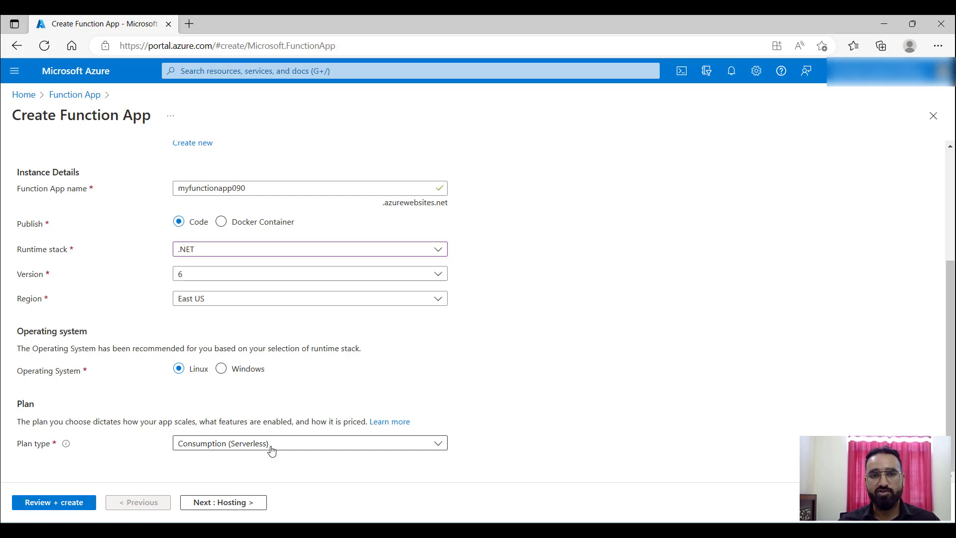
Check the storage account choices in the hosting settings and the public access option in the networking settings.
{"action": "left_click", "coordinate": [259, 504]}
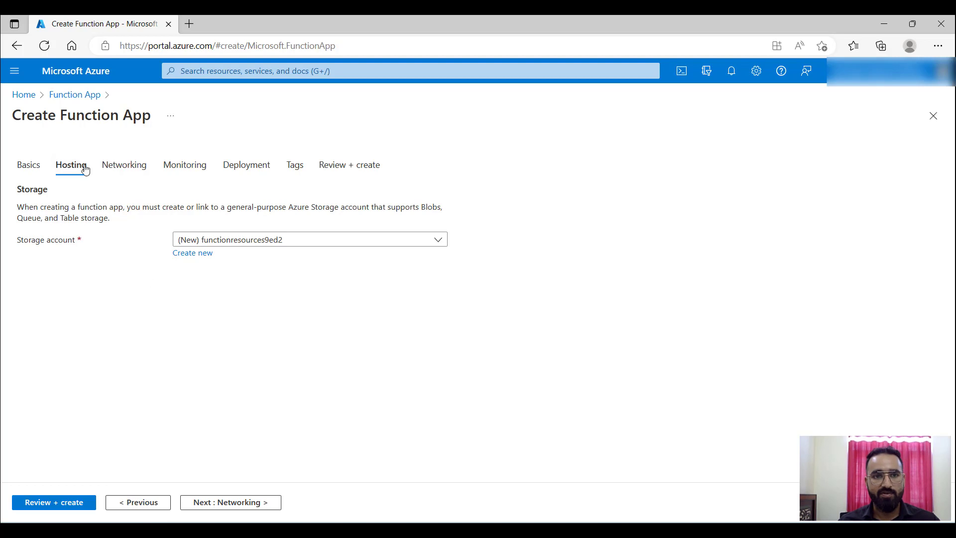
{"action": "left_click_drag", "start_coordinate": [35, 115], "coordinate": [142, 111]}
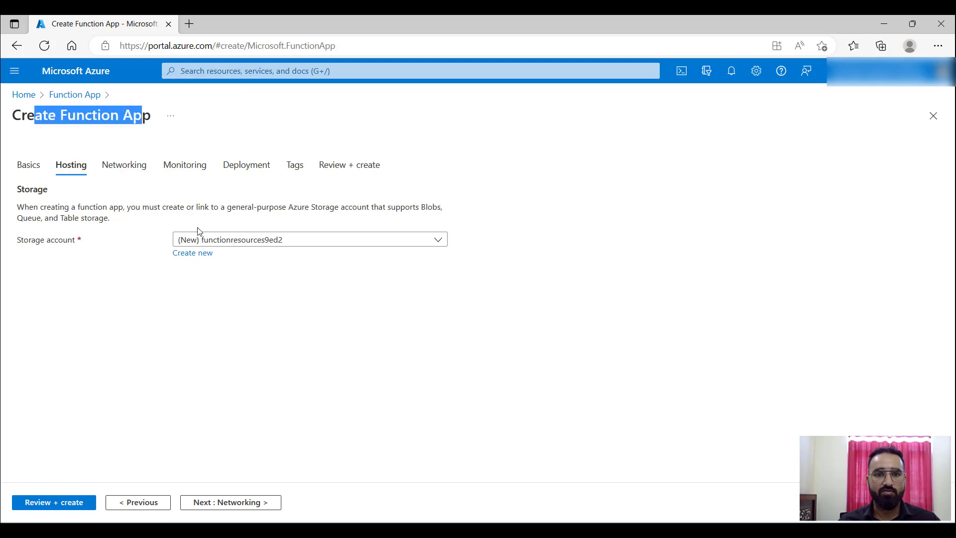
{"action": "left_click", "coordinate": [248, 246]}
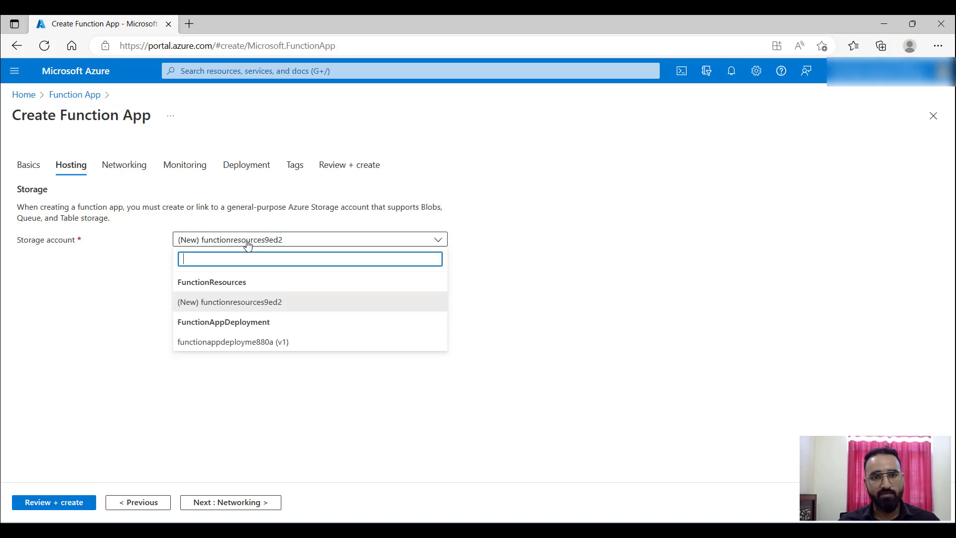
{"action": "left_click", "coordinate": [249, 243]}
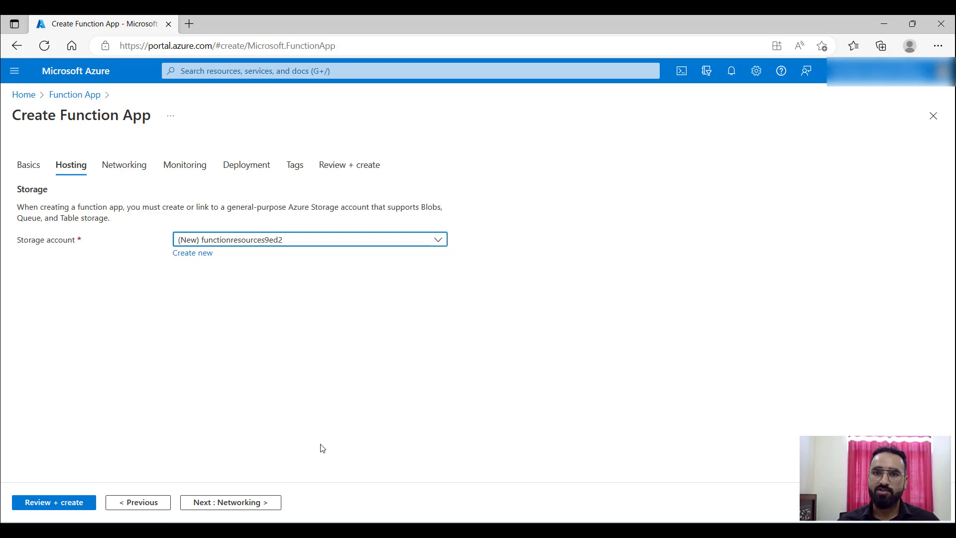
{"action": "left_click", "coordinate": [279, 503]}
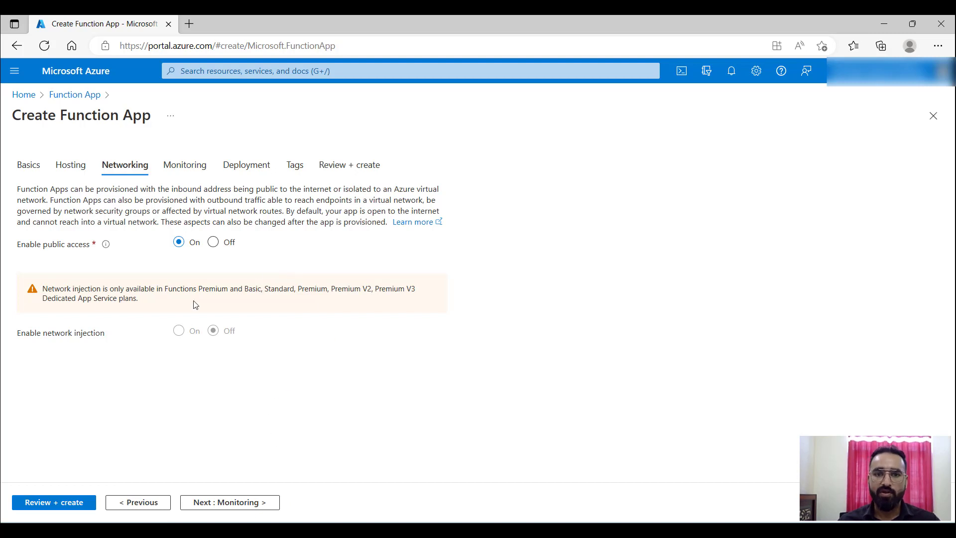
{"action": "left_click_drag", "start_coordinate": [29, 246], "coordinate": [100, 251]}
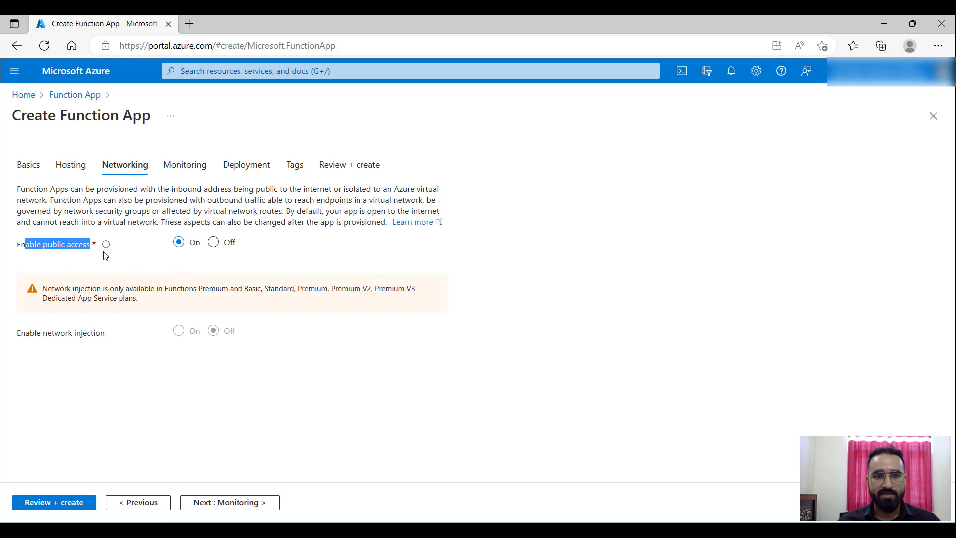
Disable Application Insights in the function app's monitoring settings.
{"action": "left_click", "coordinate": [252, 504]}
{"action": "left_click", "coordinate": [213, 278]}
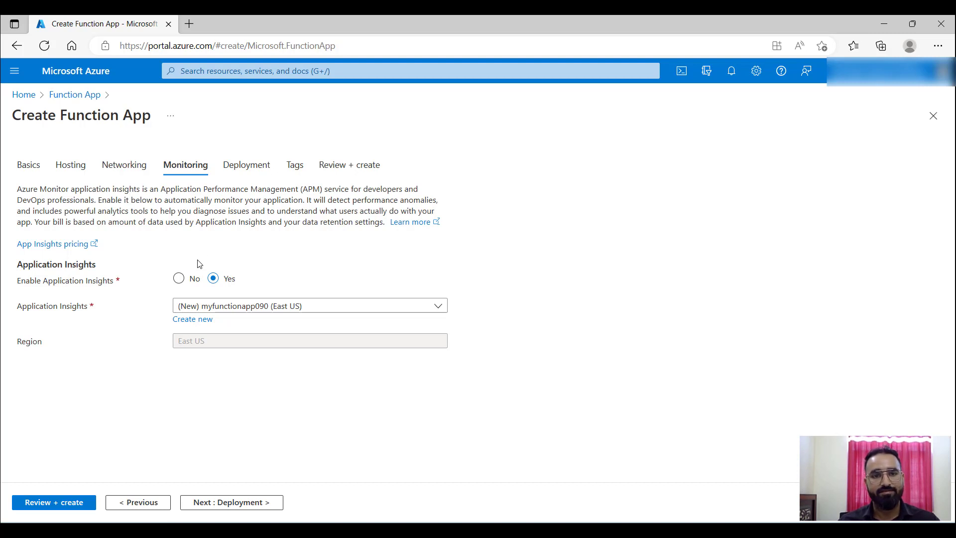
{"action": "left_click", "coordinate": [181, 281]}
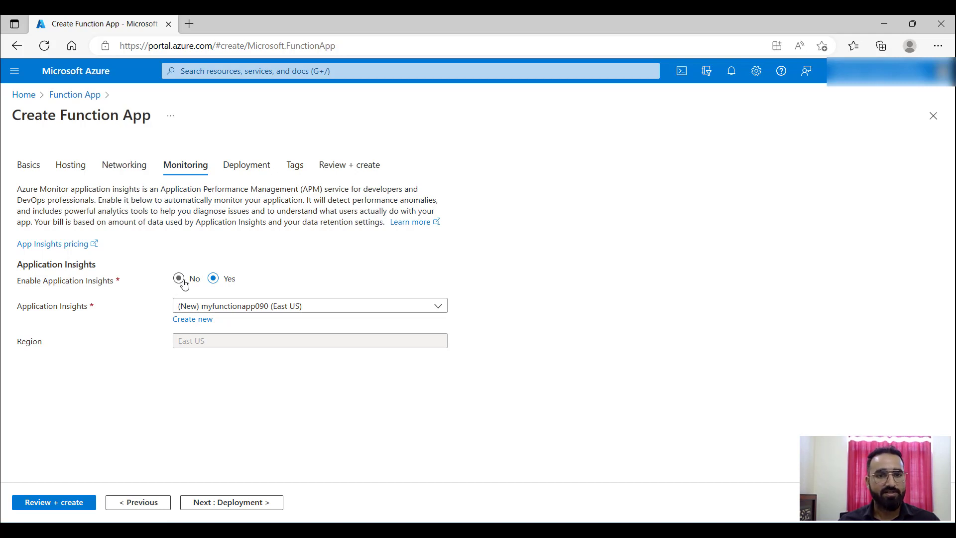
Try enabling GitHub Actions continuous deployment in the deployment settings and set it back to Disable.
{"action": "left_click", "coordinate": [231, 501]}
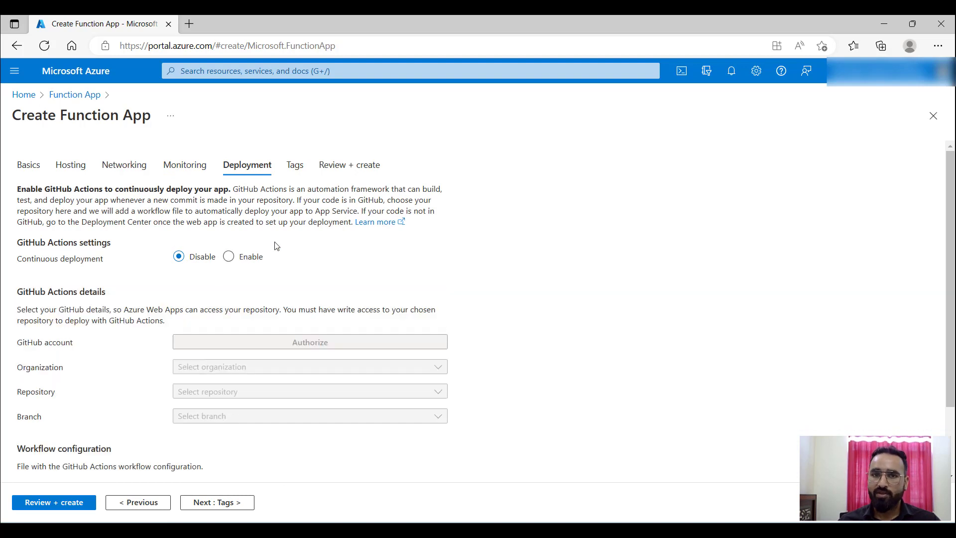
{"action": "left_click_drag", "start_coordinate": [46, 259], "coordinate": [105, 260]}
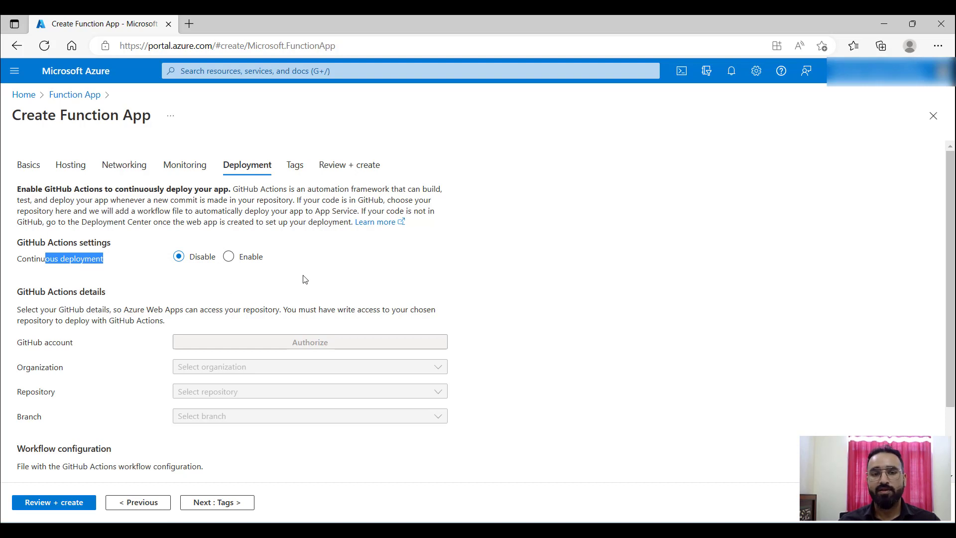
{"action": "mouse_move", "coordinate": [647, 530]}
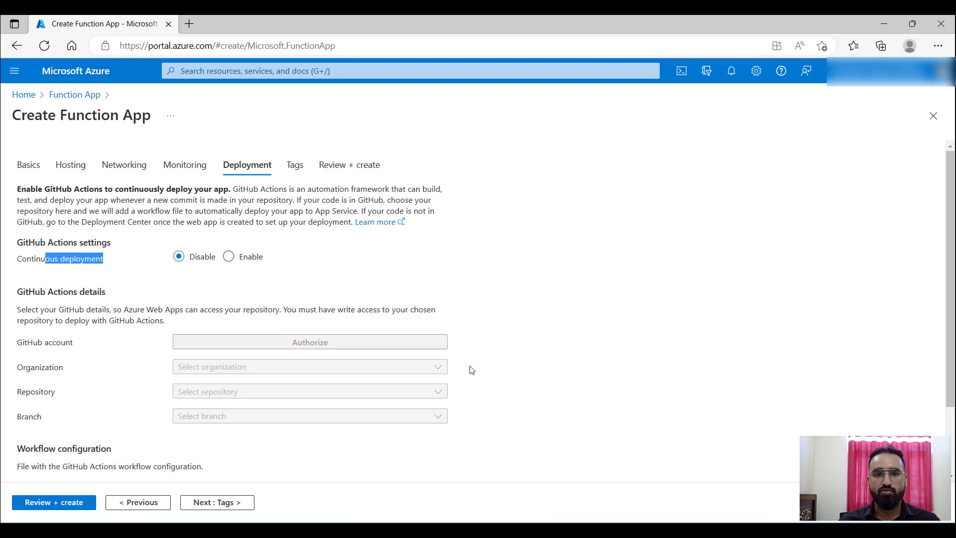
{"action": "left_click", "coordinate": [228, 256]}
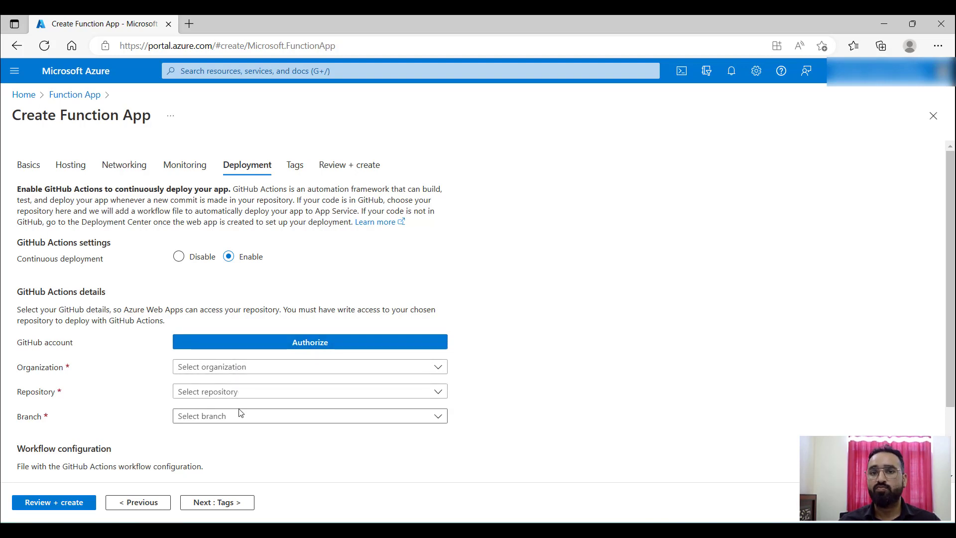
{"action": "left_click", "coordinate": [189, 259]}
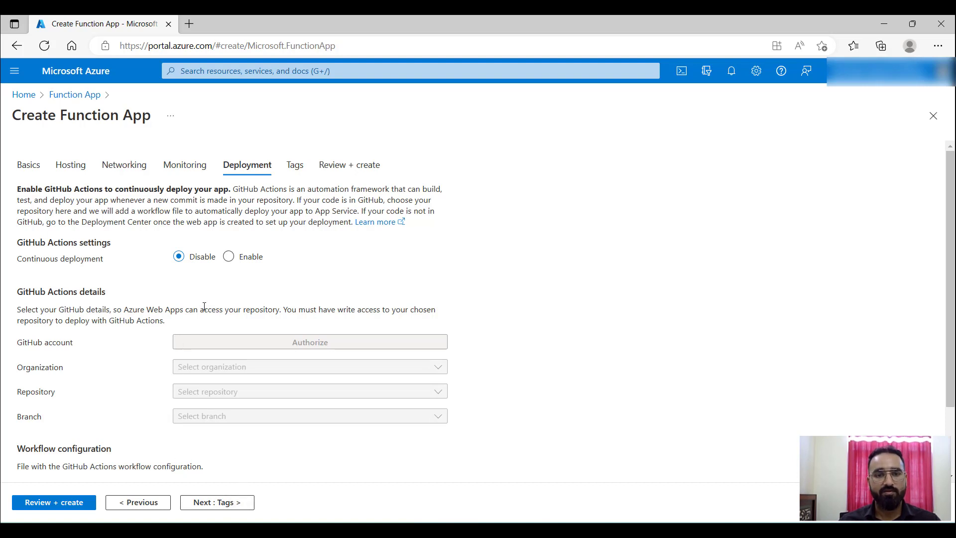
Continue without adding tags and review the summary of the function app's configuration.
{"action": "left_click", "coordinate": [222, 503]}
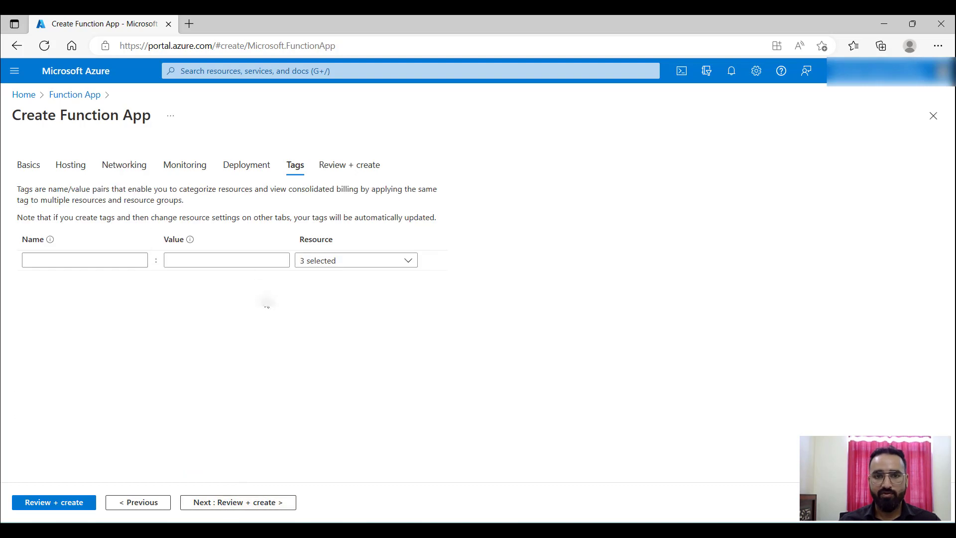
{"action": "left_click", "coordinate": [252, 503]}
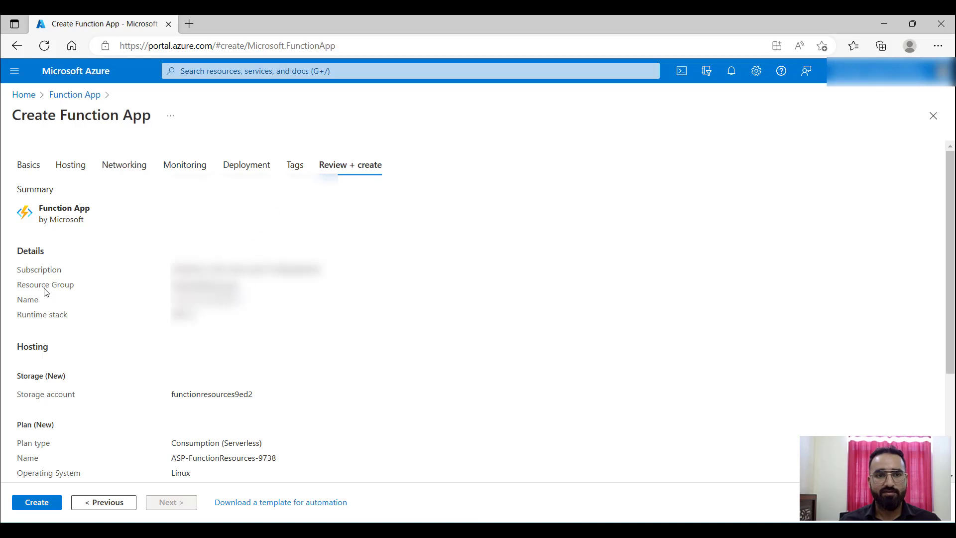
{"action": "scroll", "coordinate": [50, 259], "scroll_direction": "down", "scroll_amount": 3}
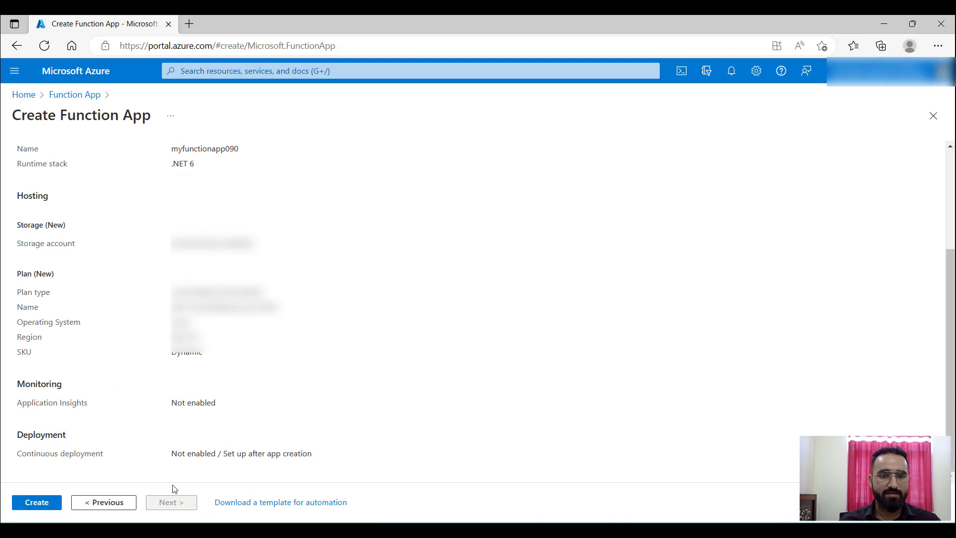
{"action": "scroll", "coordinate": [122, 356], "scroll_direction": "up", "scroll_amount": 3}
Leave the creation form without submitting it and examine the myfunctionApp00Test entry in the function app list.
{"action": "left_click", "coordinate": [73, 100]}
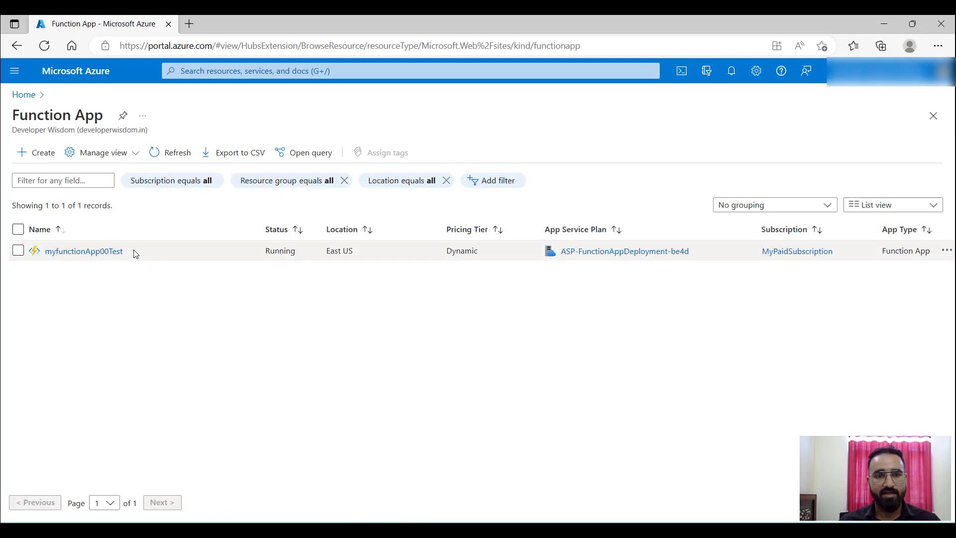
{"action": "left_click_drag", "start_coordinate": [133, 251], "coordinate": [47, 247]}
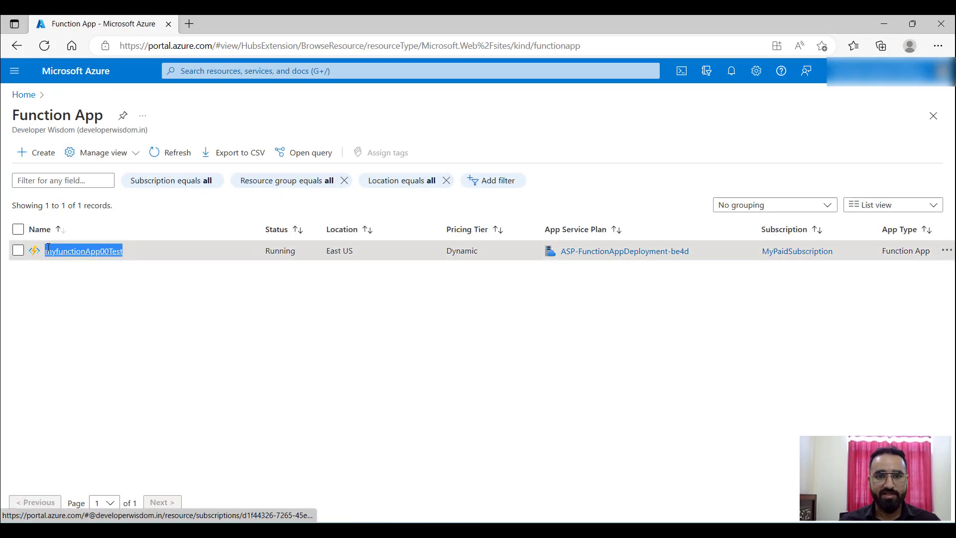
{"action": "left_click_drag", "start_coordinate": [335, 250], "coordinate": [354, 252]}
{"action": "left_click", "coordinate": [450, 339]}
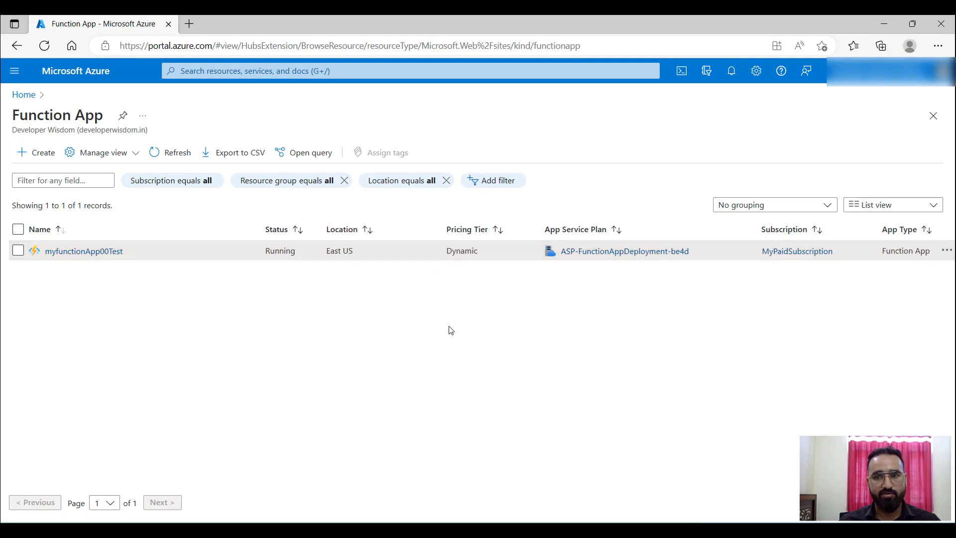
Check the pricing tier of myfunctionApp00Test in the function app list.
{"action": "left_click_drag", "start_coordinate": [483, 255], "coordinate": [434, 256]}
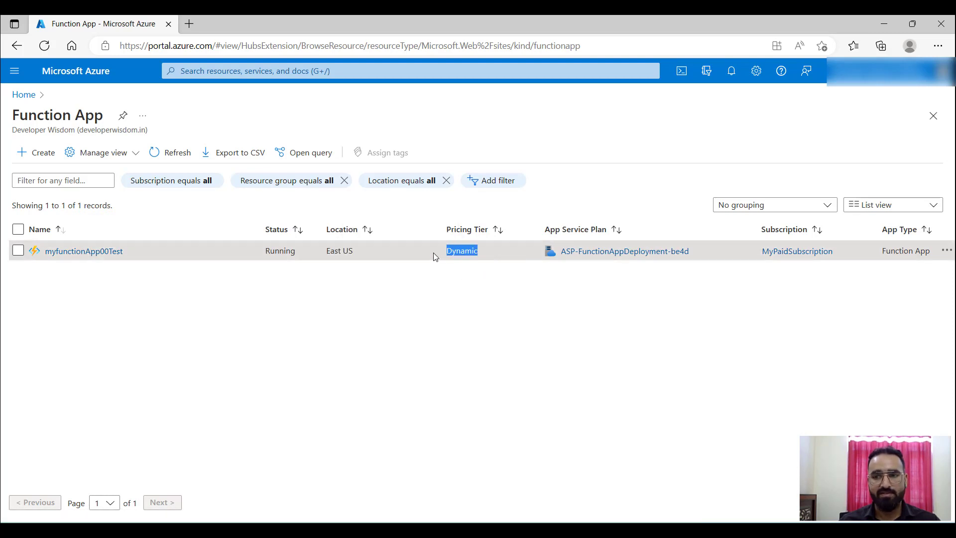
{"action": "left_click", "coordinate": [301, 369]}
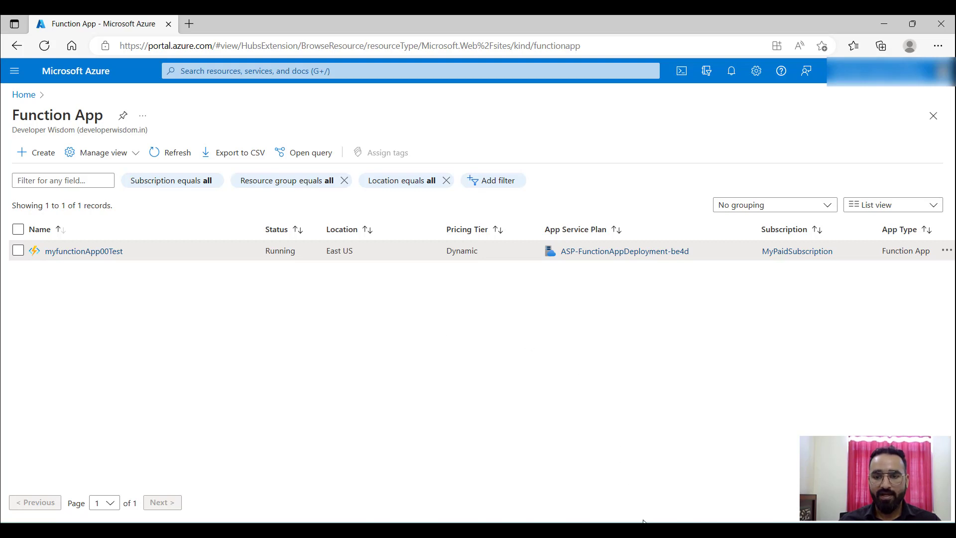
Switch to Visual Studio and start publishing the MyAzureFunctionUsingVS project from the solution.
{"action": "key", "text": "alt+Tab"}
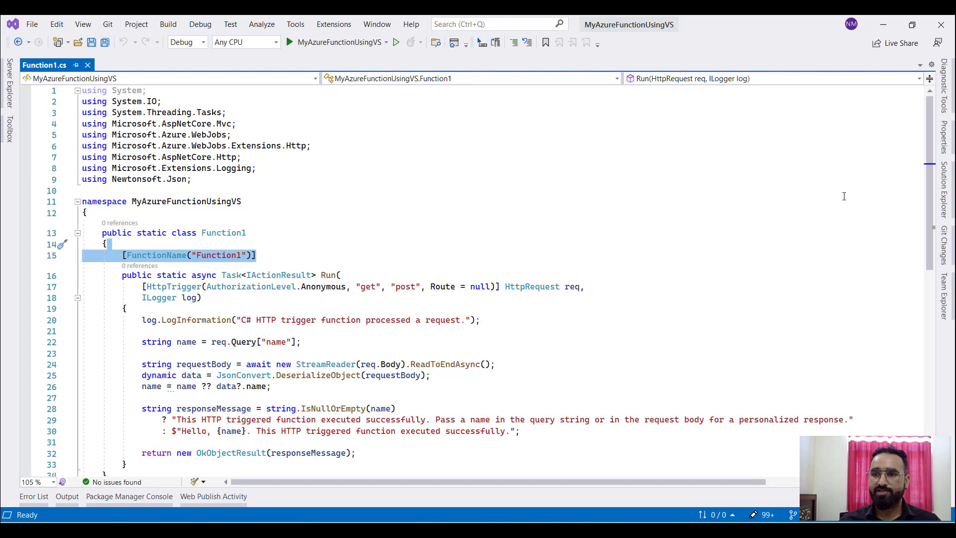
{"action": "left_click", "coordinate": [329, 194]}
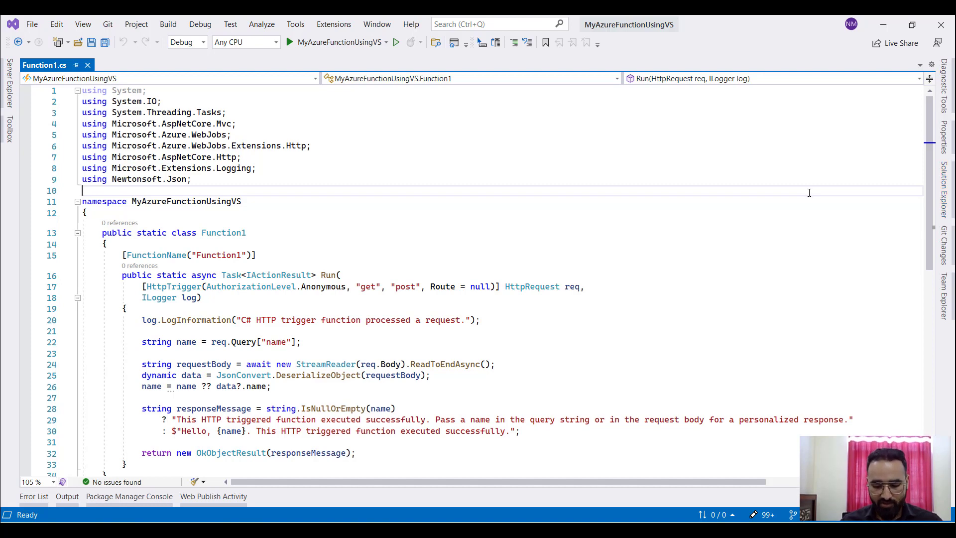
{"action": "key", "text": "ctrl+alt+l"}
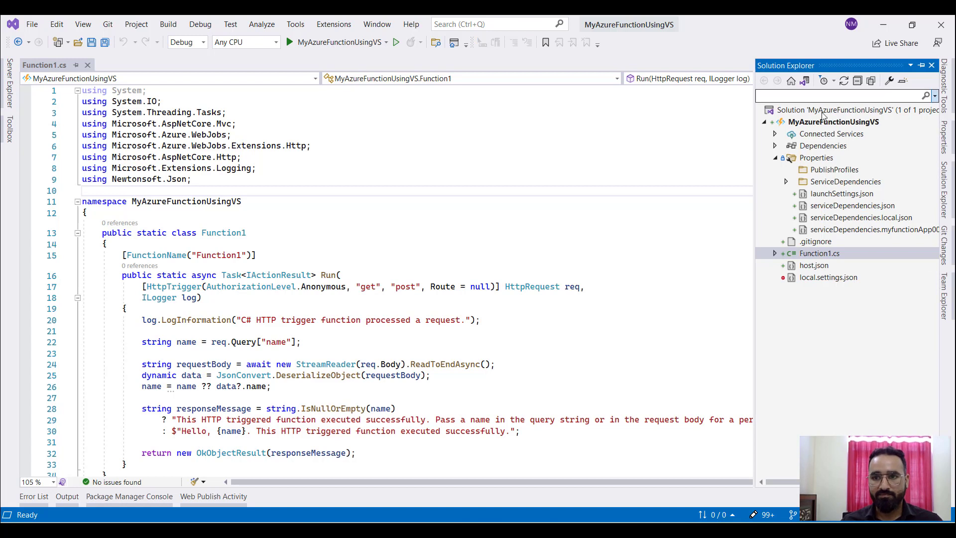
{"action": "left_click", "coordinate": [775, 158]}
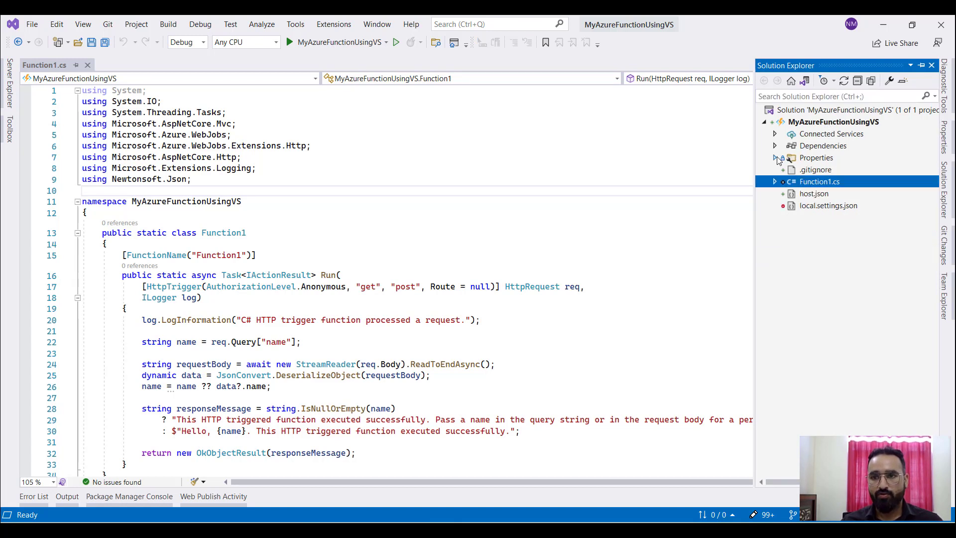
{"action": "left_click", "coordinate": [845, 124]}
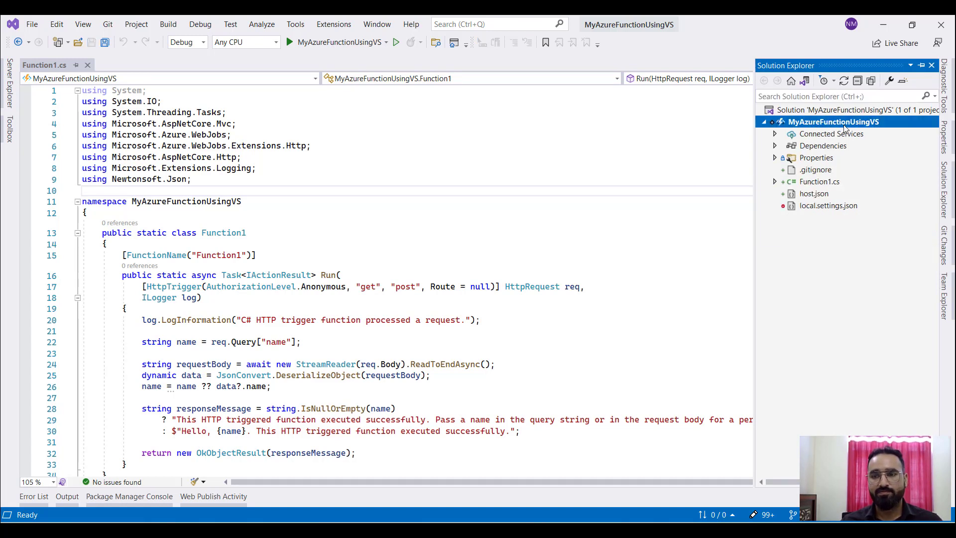
{"action": "right_click", "coordinate": [845, 129]}
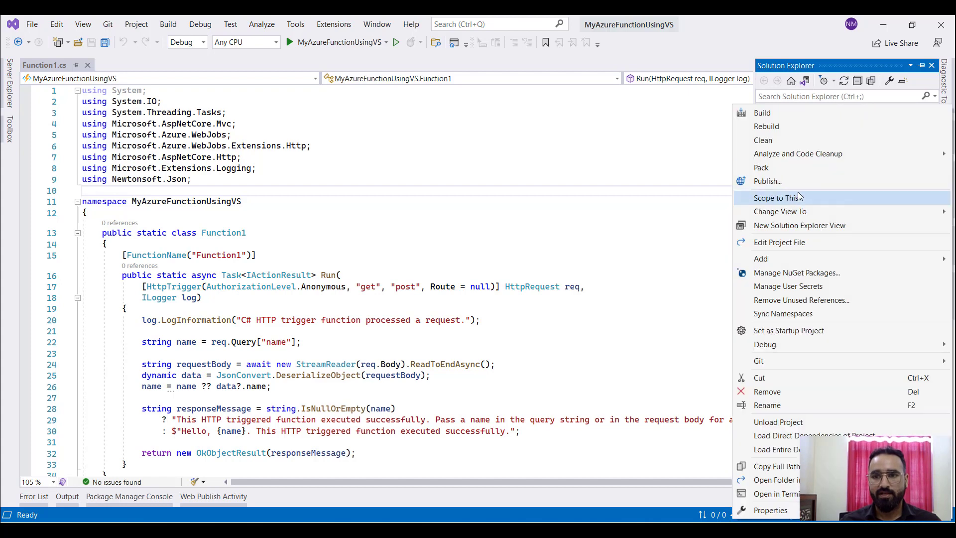
{"action": "left_click", "coordinate": [846, 181]}
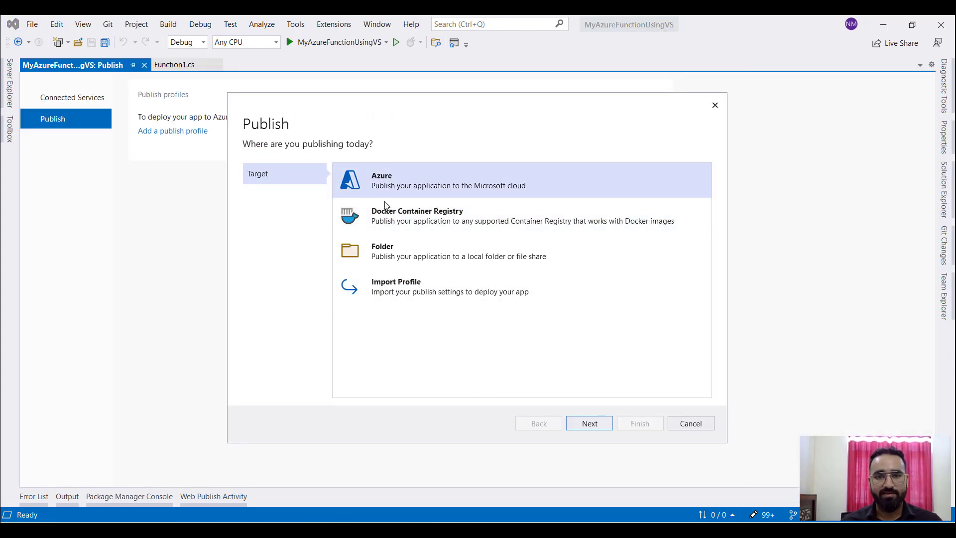
Choose Azure as the publish target and Azure Function App (Linux) as the specific target.
{"action": "left_click", "coordinate": [596, 421]}
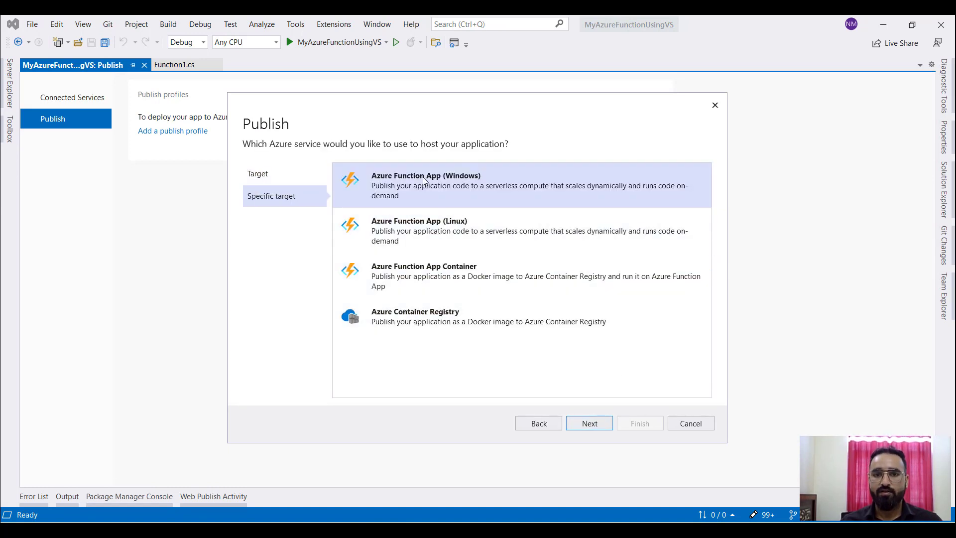
{"action": "left_click", "coordinate": [421, 238]}
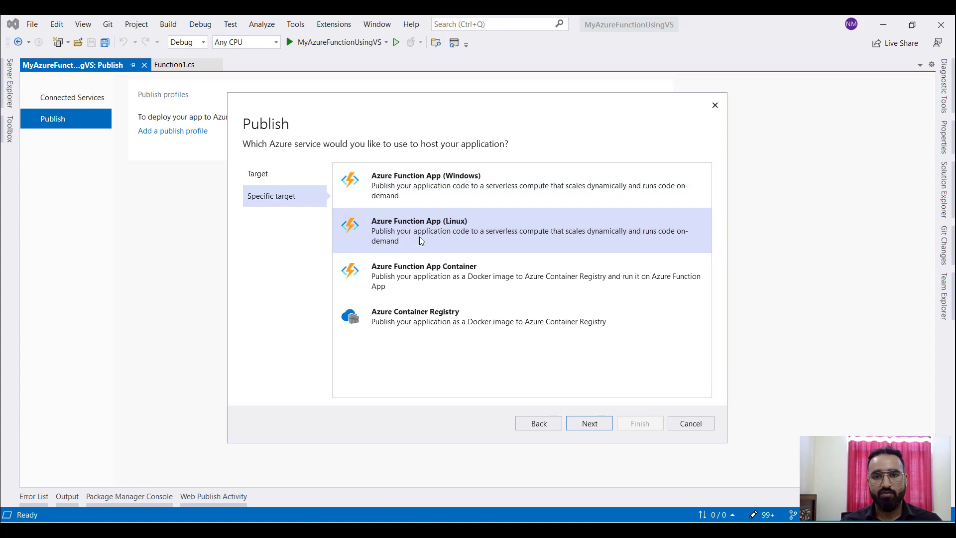
{"action": "left_click", "coordinate": [597, 424]}
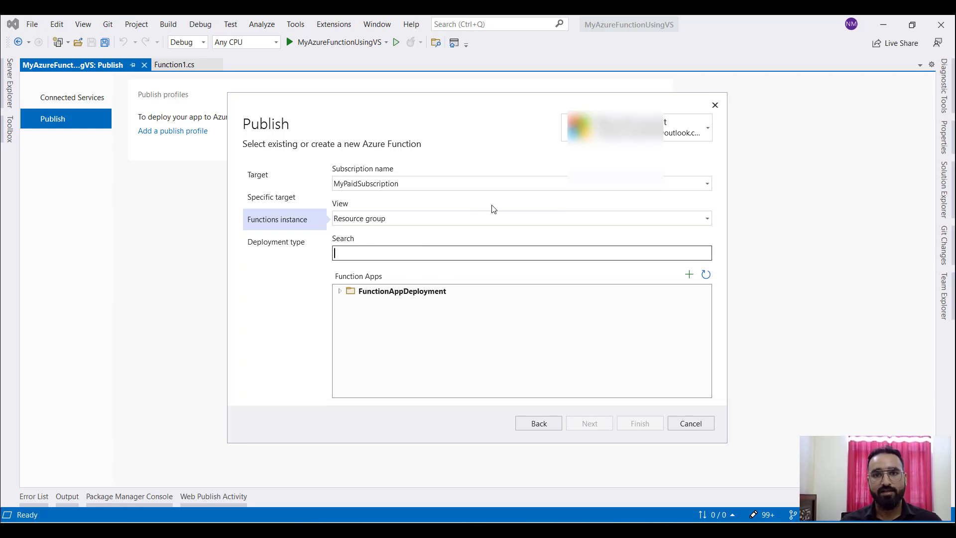
Select myfunctionApp00Test in the FunctionAppDeployment resource group and finish the profile with the Publish (generates pubxml file) deployment type.
{"action": "left_click", "coordinate": [339, 291]}
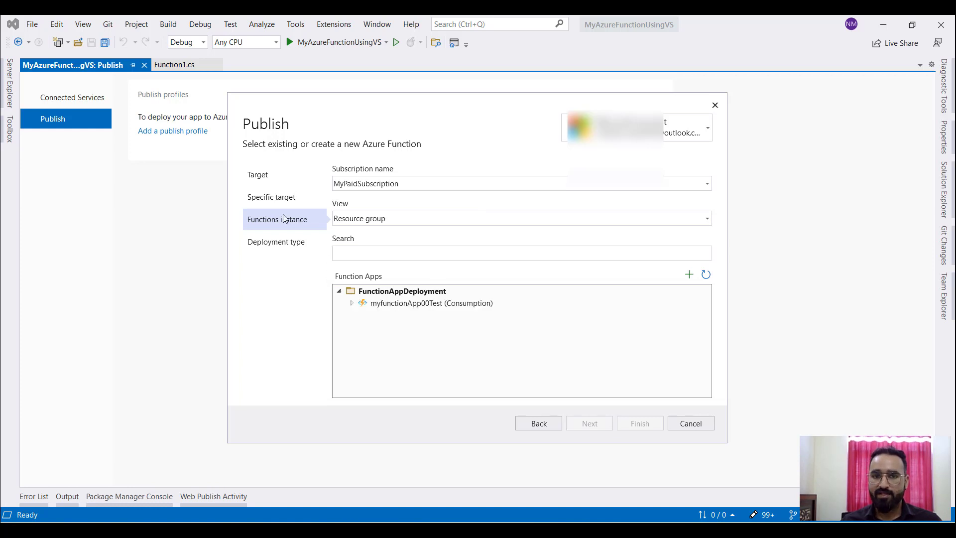
{"action": "left_click", "coordinate": [416, 305]}
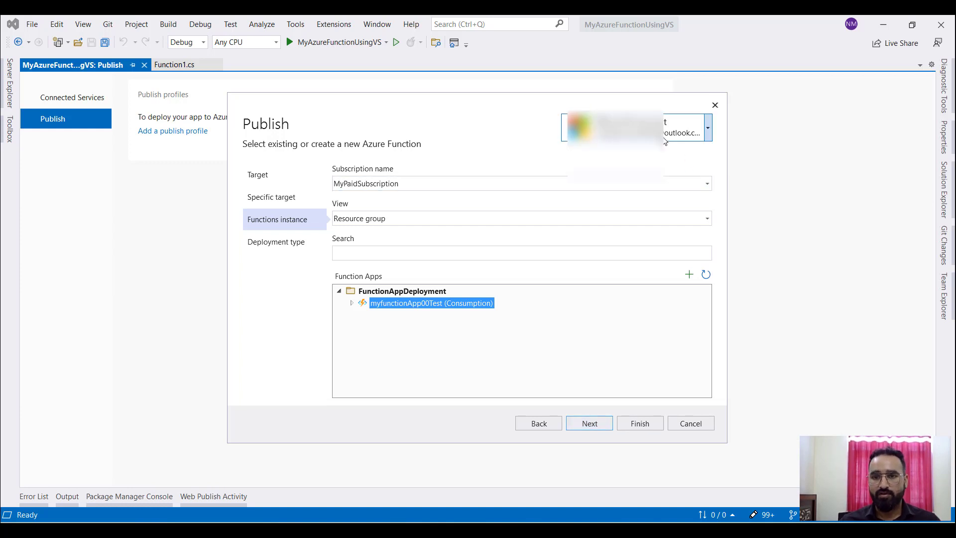
{"action": "left_click", "coordinate": [707, 128]}
{"action": "left_click", "coordinate": [708, 127]}
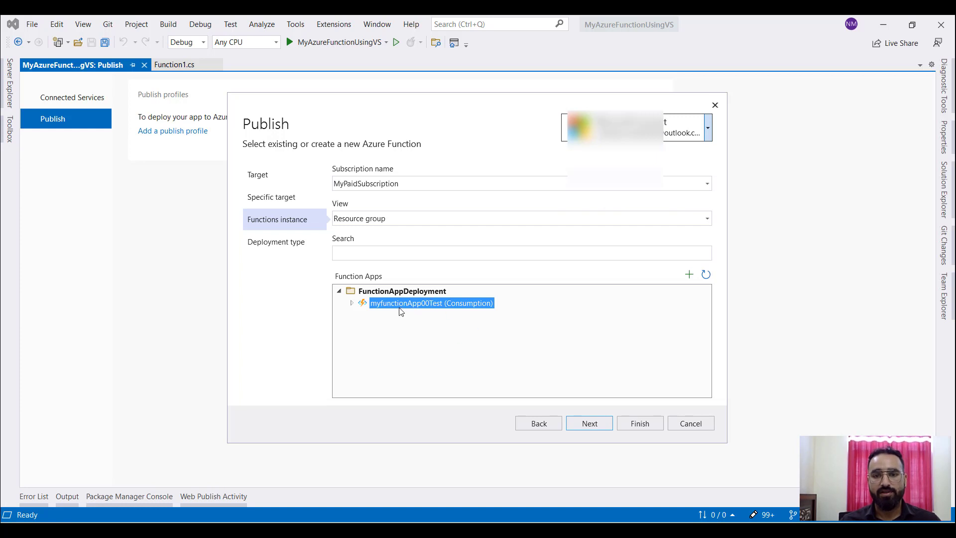
{"action": "left_click", "coordinate": [593, 422]}
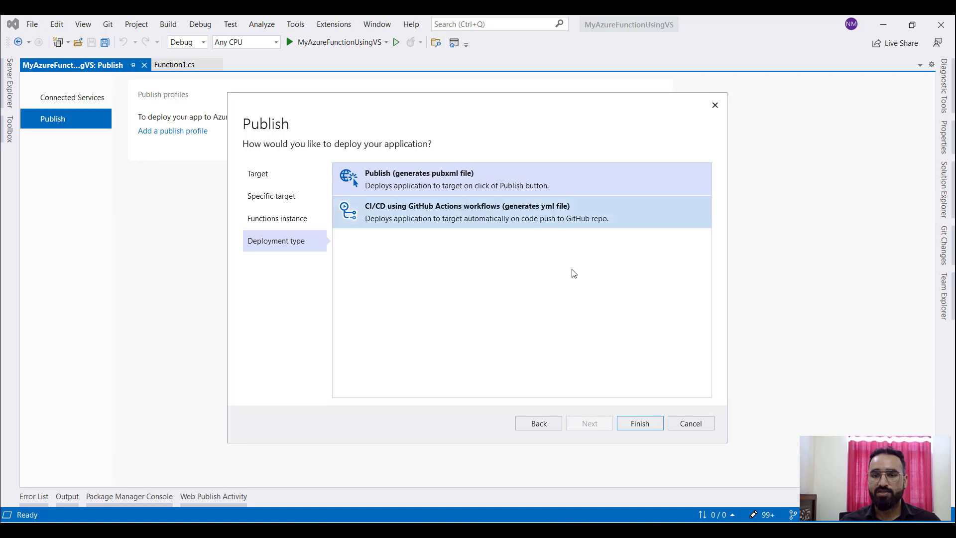
{"action": "left_click", "coordinate": [636, 424]}
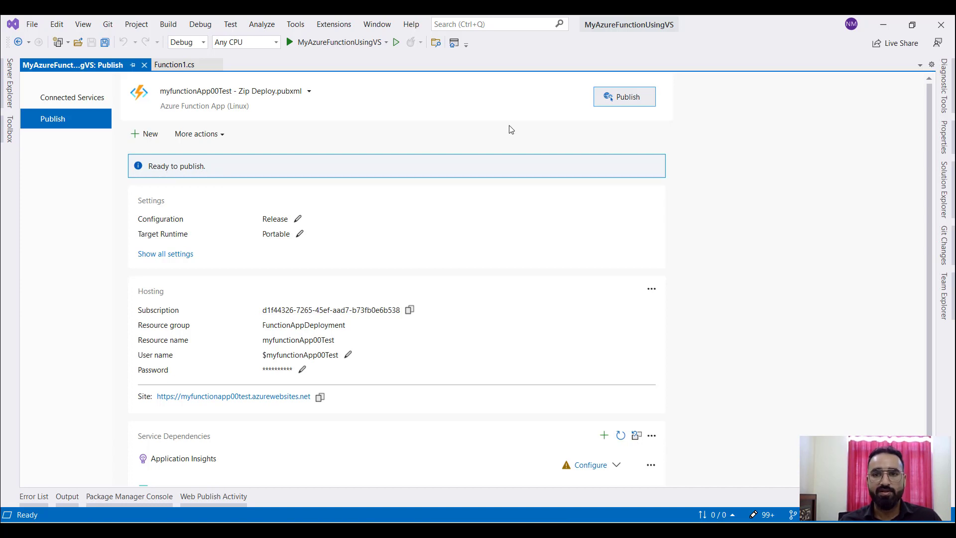
Publish the project to myfunctionApp00Test and check the function app restart in the build output.
{"action": "left_click", "coordinate": [625, 96]}
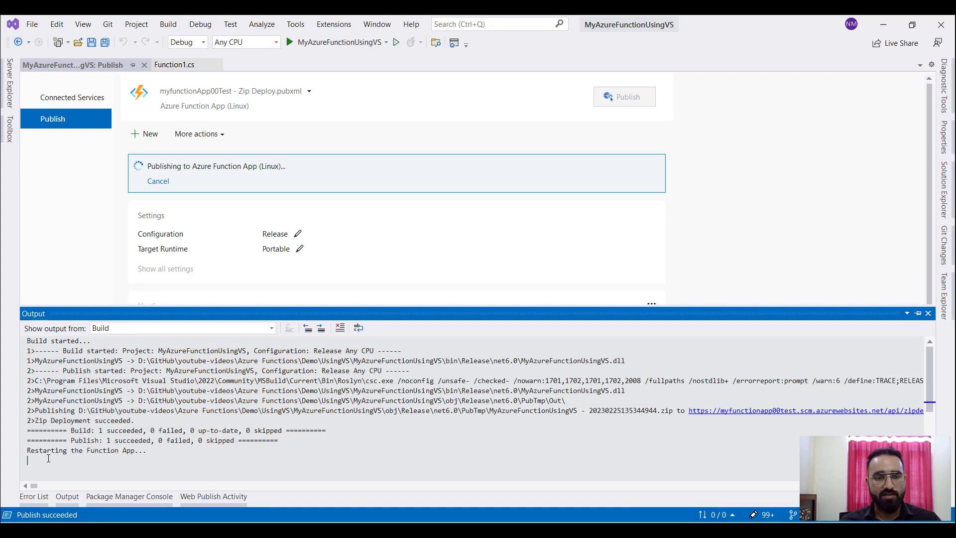
{"action": "left_click_drag", "start_coordinate": [48, 457], "coordinate": [148, 457]}
{"action": "left_click_drag", "start_coordinate": [66, 462], "coordinate": [193, 465]}
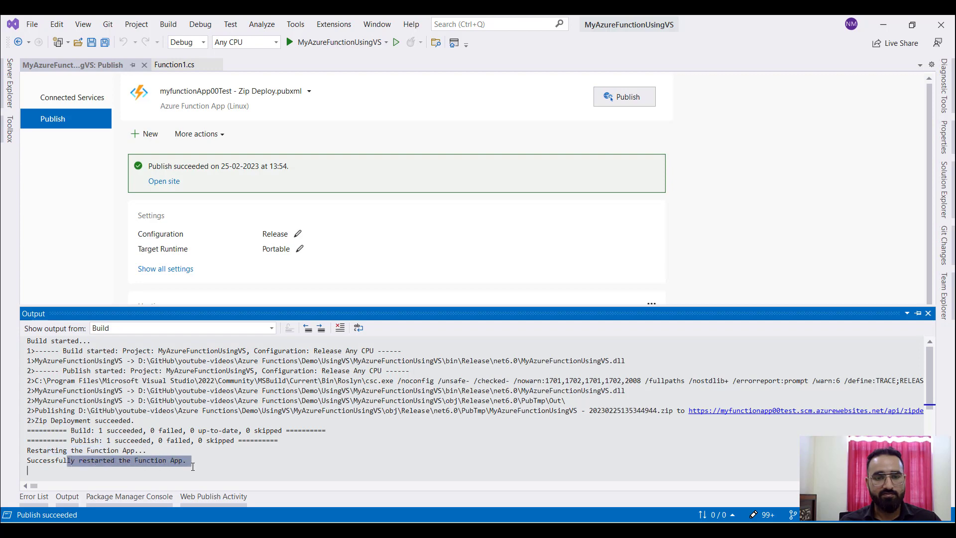
Switch to the Azure portal in Edge, open myfunctionApp00Test and browse to its site's landing page.
{"action": "left_click", "coordinate": [456, 530]}
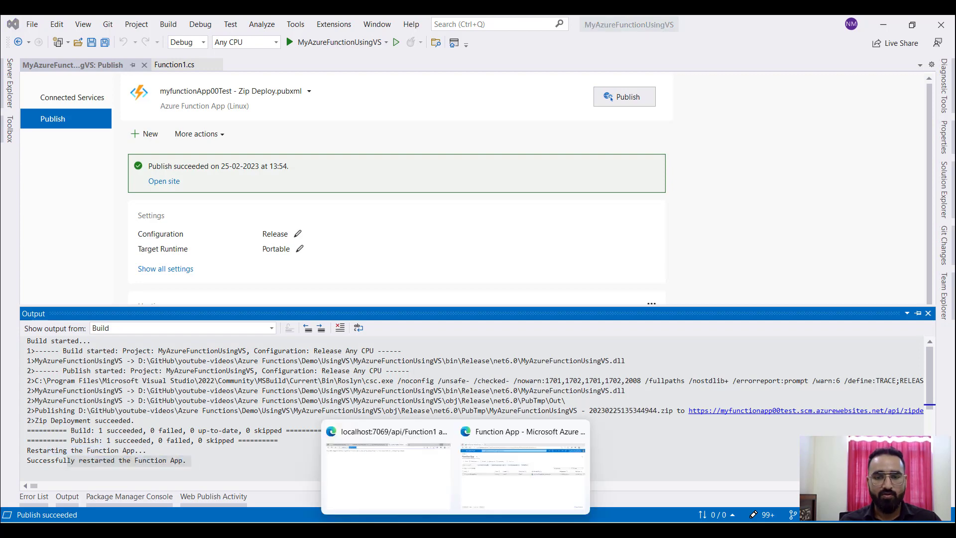
{"action": "left_click", "coordinate": [522, 472]}
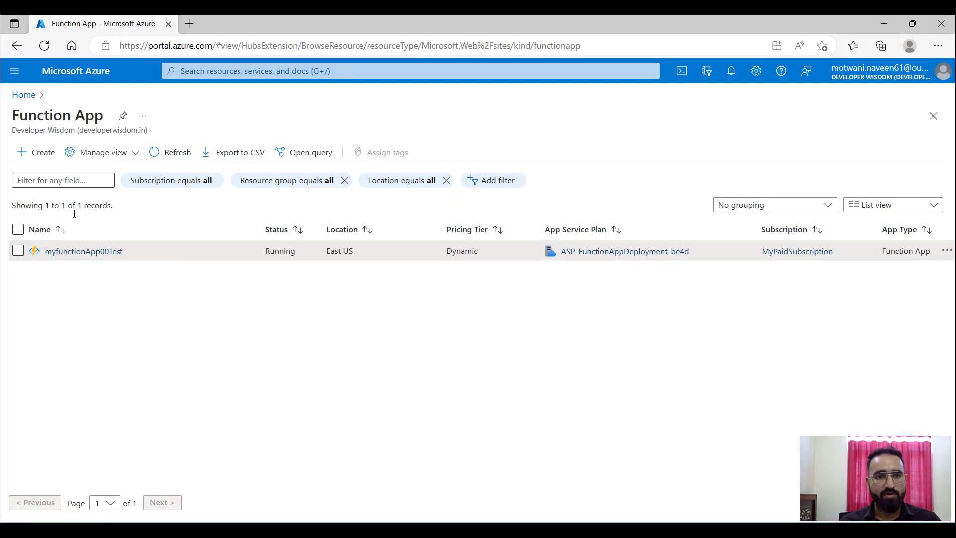
{"action": "left_click", "coordinate": [78, 251]}
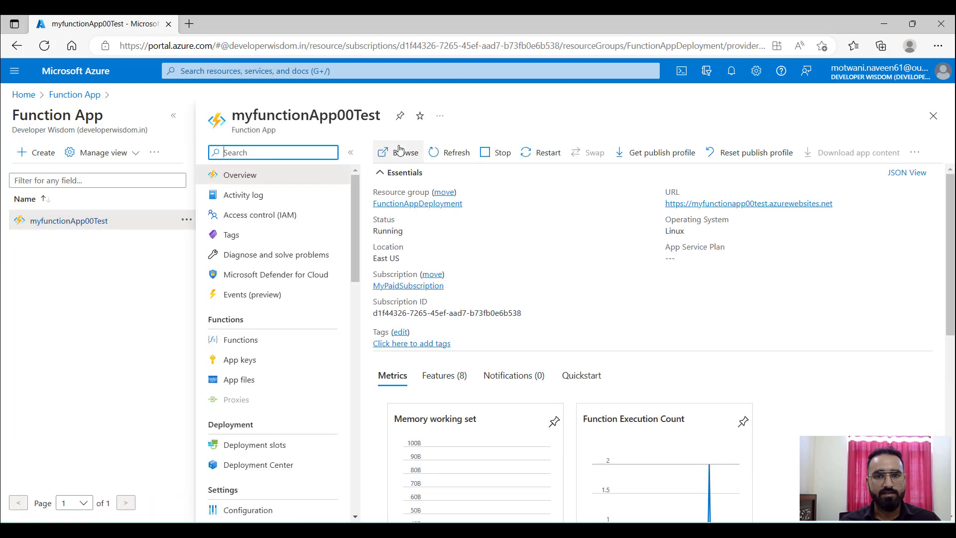
{"action": "left_click", "coordinate": [400, 150]}
{"action": "left_click_drag", "start_coordinate": [172, 45], "coordinate": [360, 55]}
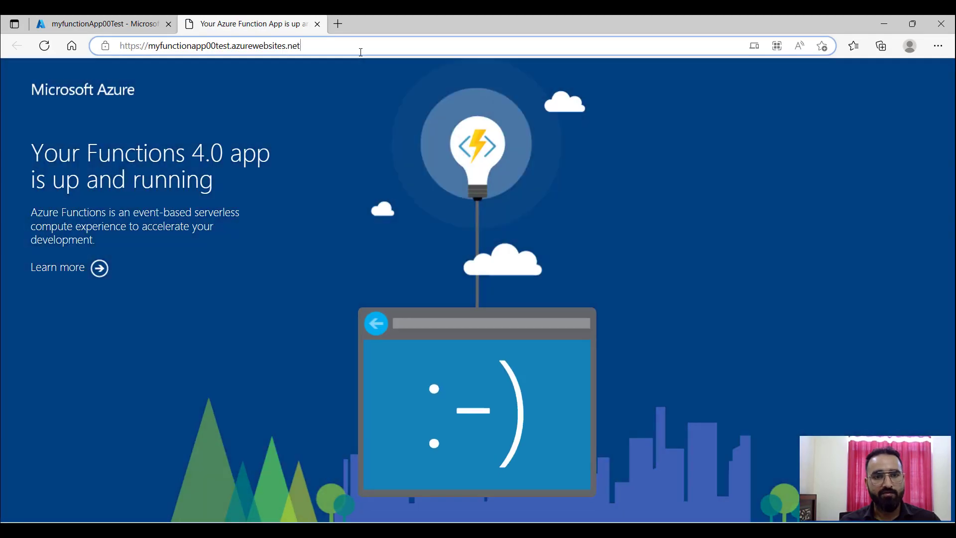
{"action": "left_click_drag", "start_coordinate": [56, 160], "coordinate": [248, 176]}
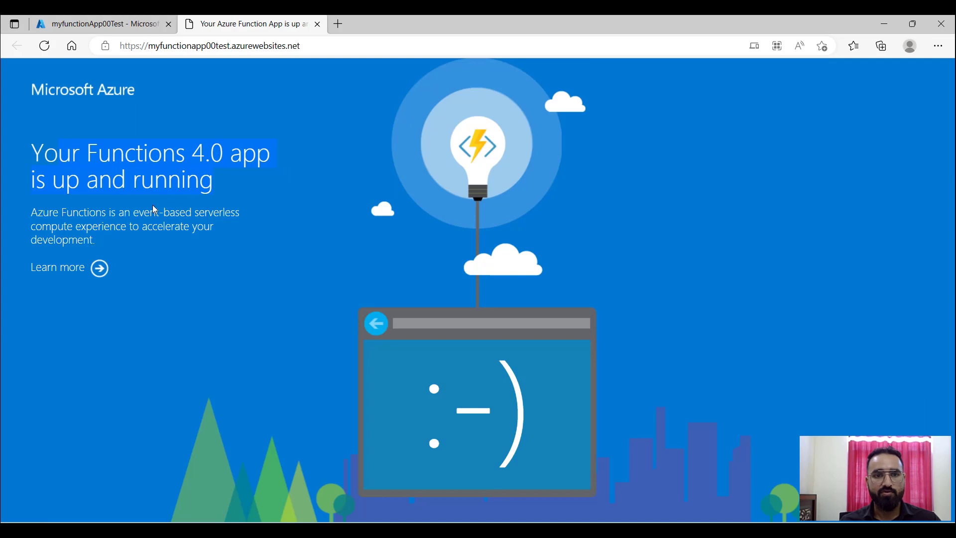
Call the deployed function by adding /api/function1 to the site's address, and read its response.
{"action": "left_click", "coordinate": [326, 47]}
{"action": "left_click", "coordinate": [325, 50]}
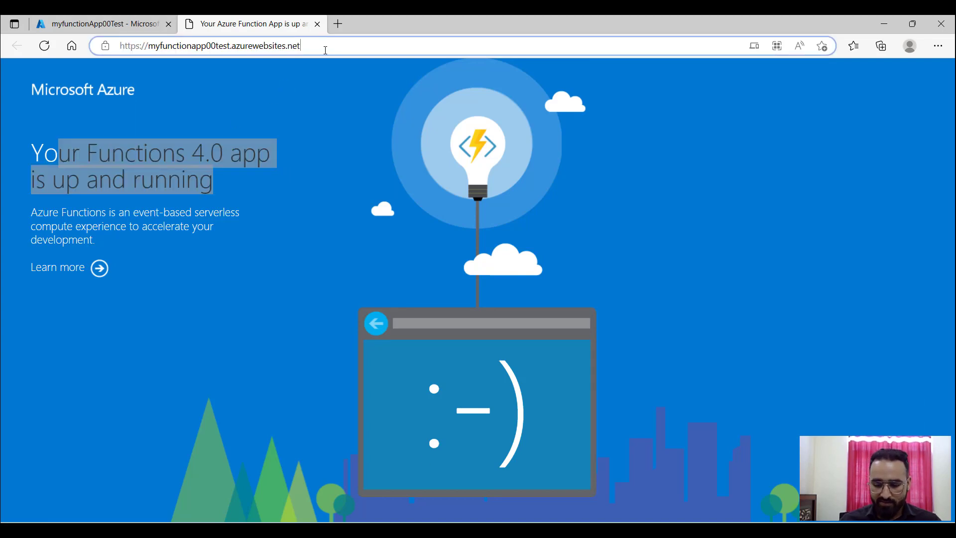
{"action": "type", "text": "/api.function1"}
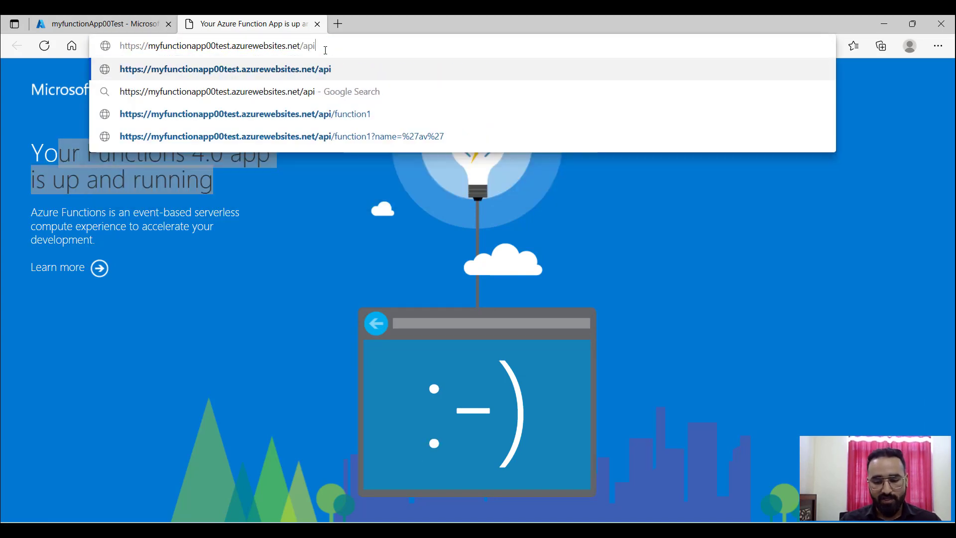
{"action": "key", "text": "Left"}
{"action": "key", "text": "Left"}
{"action": "key", "text": "Left"}
{"action": "key", "text": "Left"}
{"action": "key", "text": "Left"}
{"action": "key", "text": "Left"}
{"action": "key", "text": "Left"}
{"action": "key", "text": "Left"}
{"action": "key", "text": "Left"}
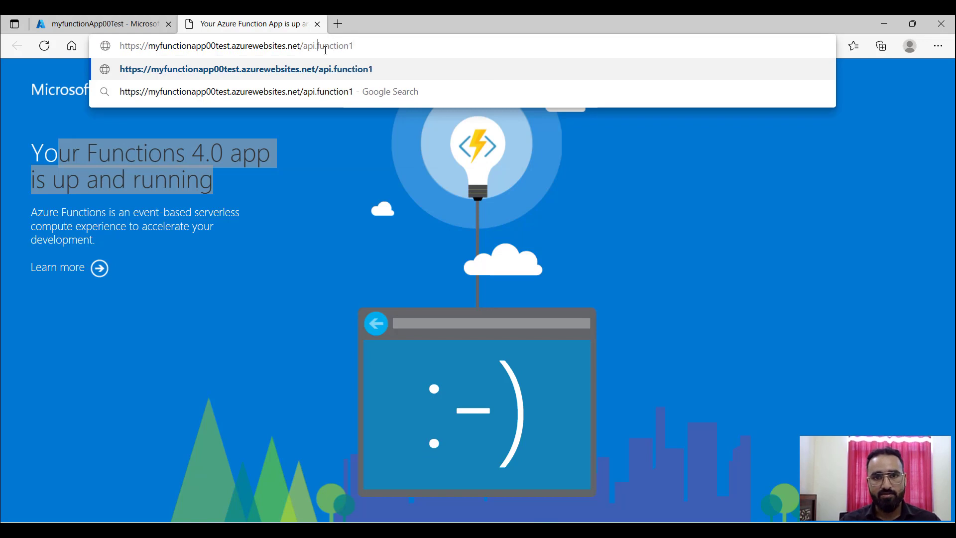
{"action": "key", "text": "BackSpace"}
{"action": "type", "text": "/"}
{"action": "key", "text": "Return"}
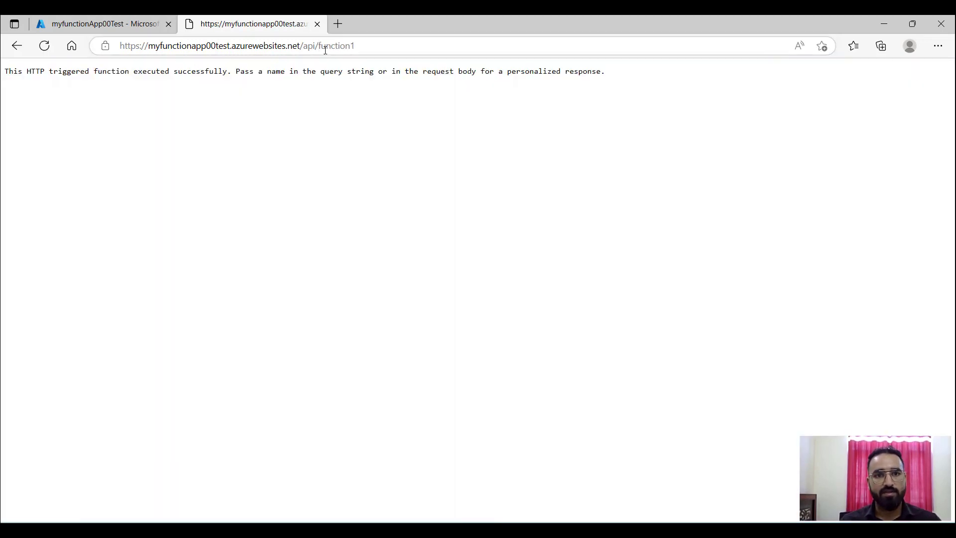
{"action": "left_click_drag", "start_coordinate": [19, 71], "coordinate": [118, 75]}
{"action": "left_click_drag", "start_coordinate": [590, 91], "coordinate": [604, 88]}
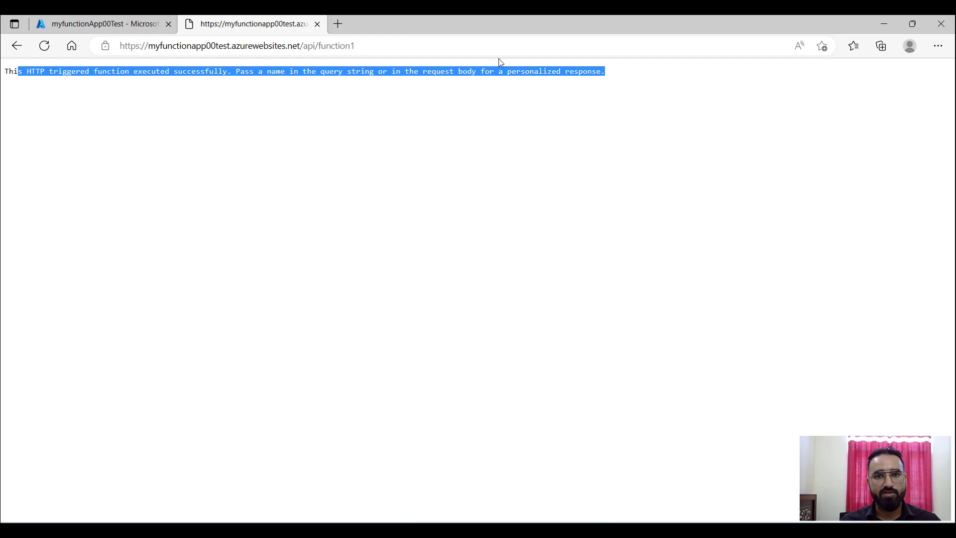
Call the function again with a name query parameter set to a person's first name, and read the response.
{"action": "left_click", "coordinate": [469, 47]}
{"action": "left_click", "coordinate": [471, 49]}
{"action": "type", "text": "?"}
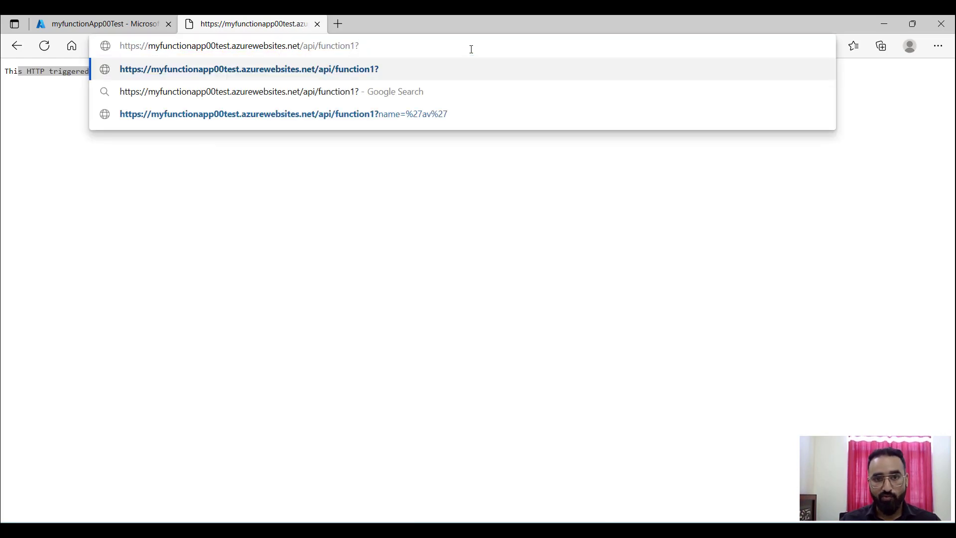
{"action": "type", "text": "name"}
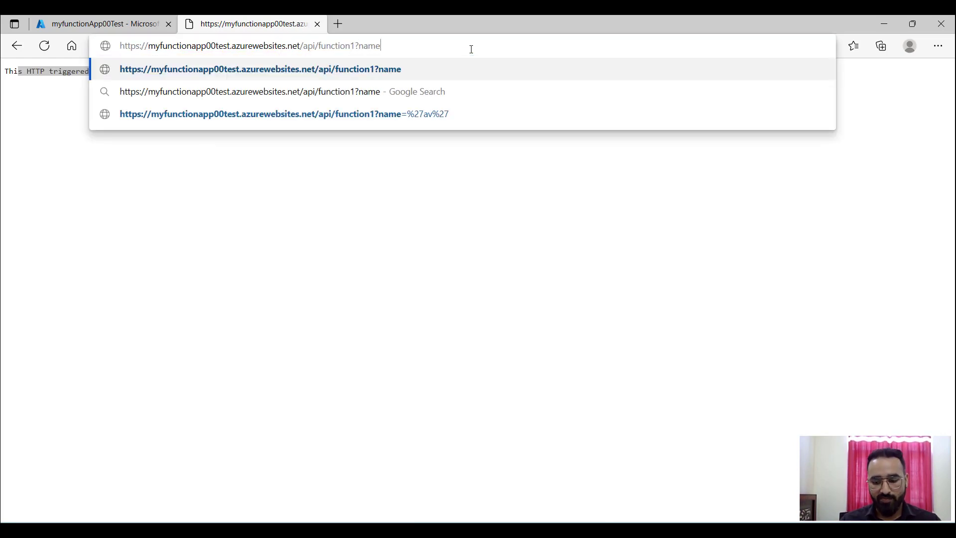
{"action": "type", "text": "=Naveen"}
{"action": "key", "text": "Return"}
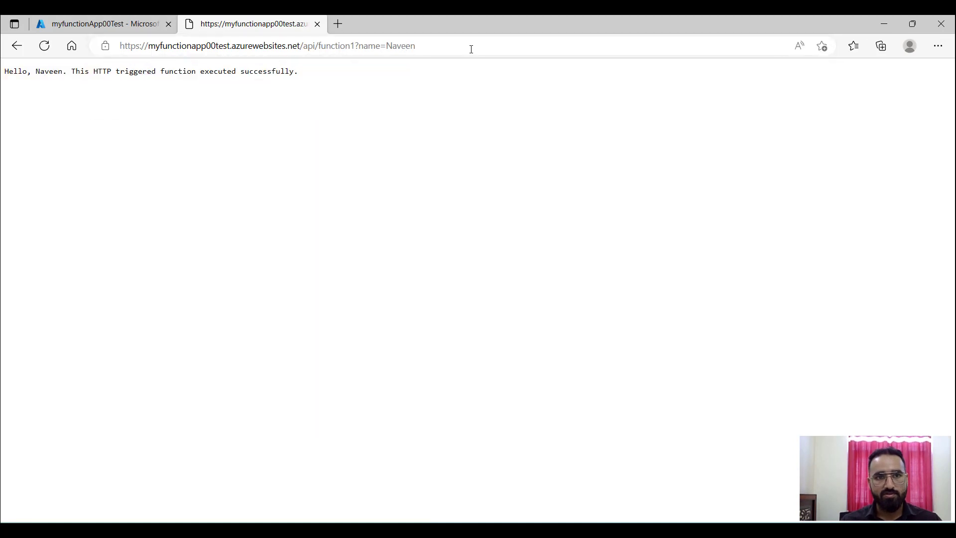
{"action": "left_click_drag", "start_coordinate": [72, 71], "coordinate": [316, 78]}
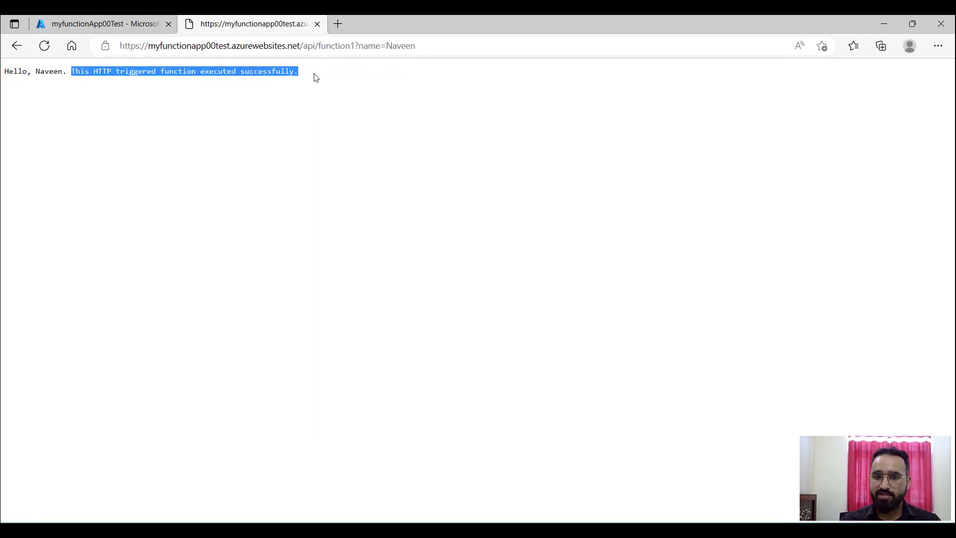
Switch back to Visual Studio and examine the responseMessage code in Function1.cs.
{"action": "left_click", "coordinate": [587, 529]}
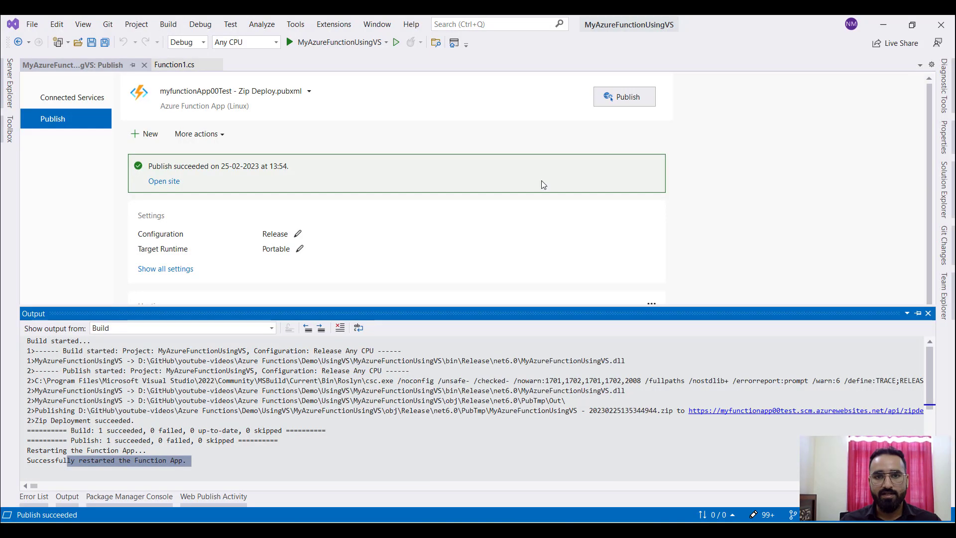
{"action": "left_click", "coordinate": [171, 64]}
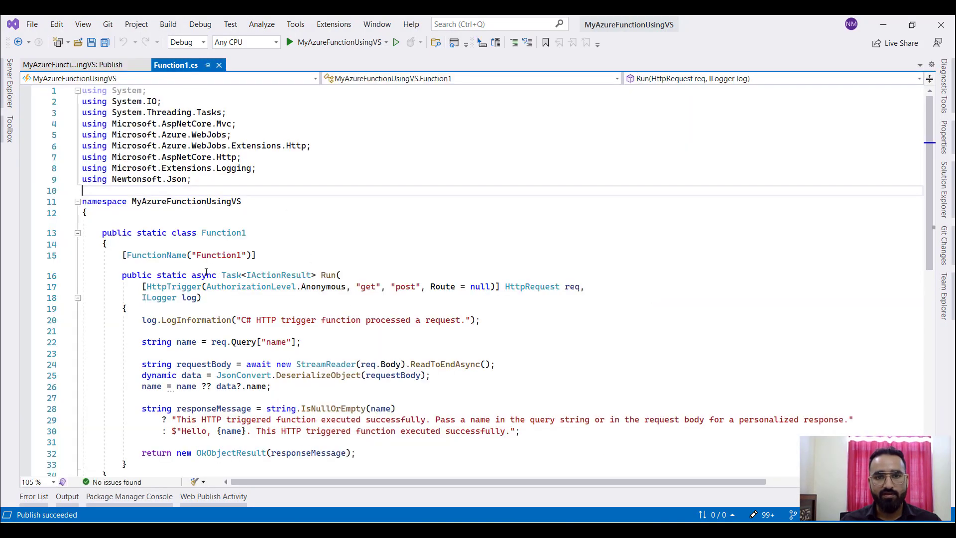
{"action": "scroll", "coordinate": [215, 256], "scroll_direction": "down", "scroll_amount": 2}
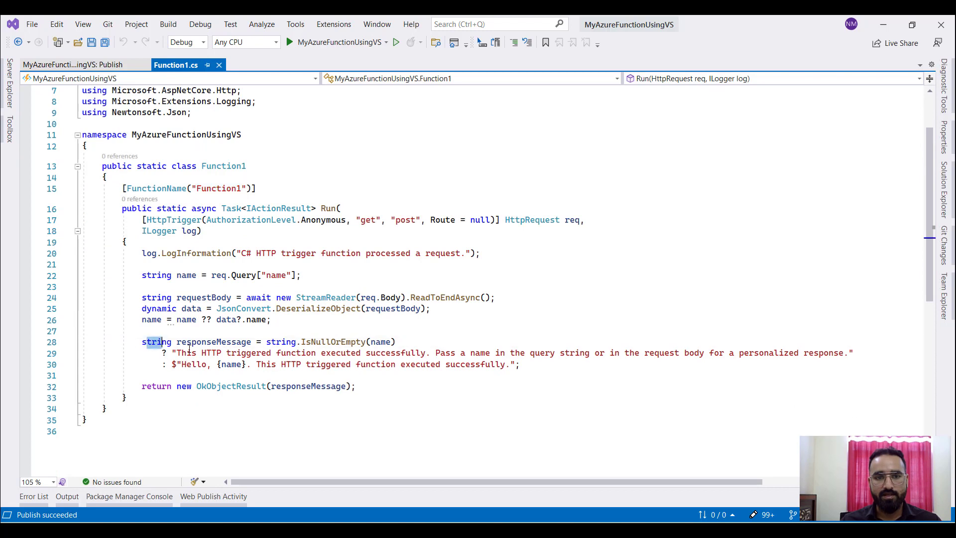
{"action": "left_click_drag", "start_coordinate": [189, 348], "coordinate": [522, 364]}
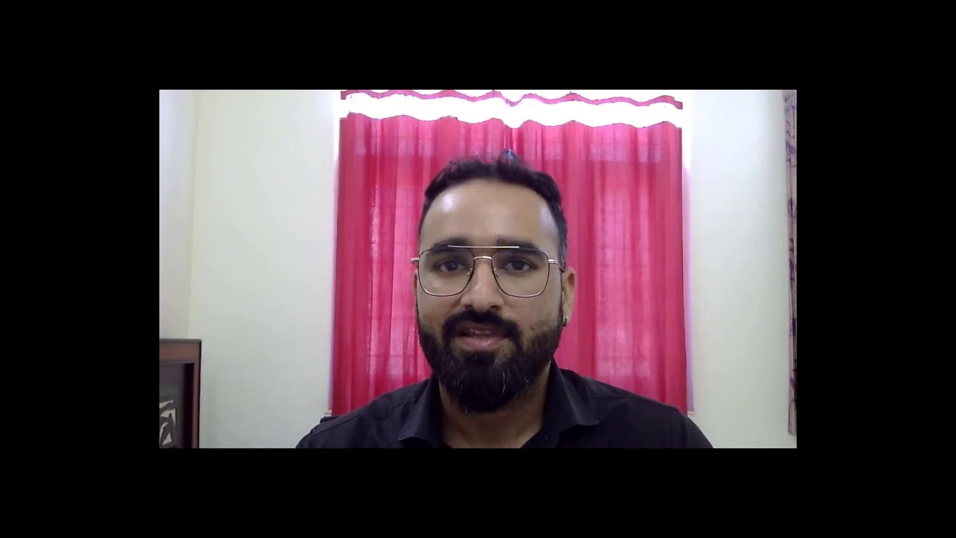